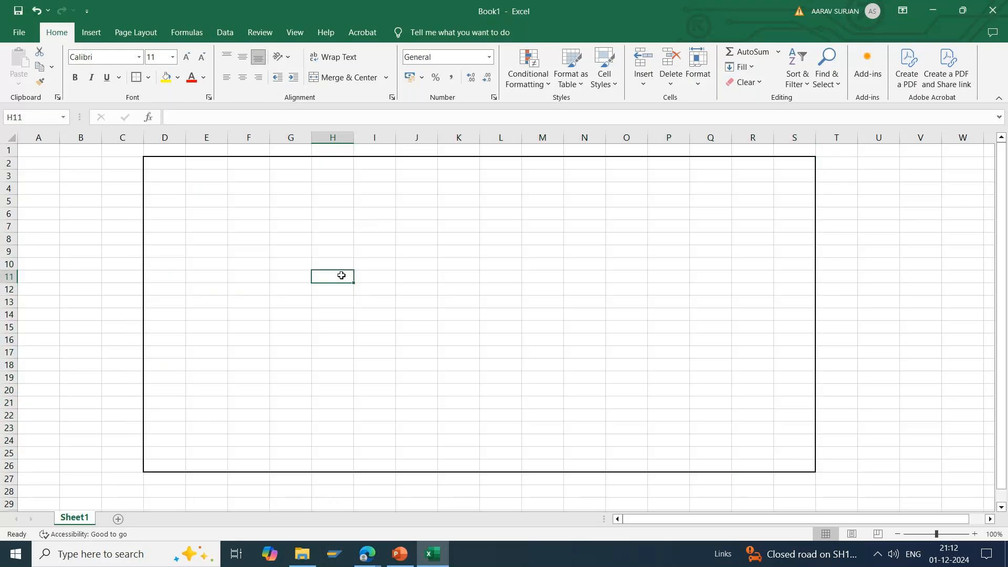
# Step: Add outside borders around E2:G11 and J2:O12 to draw two blocks inside the large outlined area
pyautogui.moveTo(209, 163); pyautogui.dragTo(287, 270)
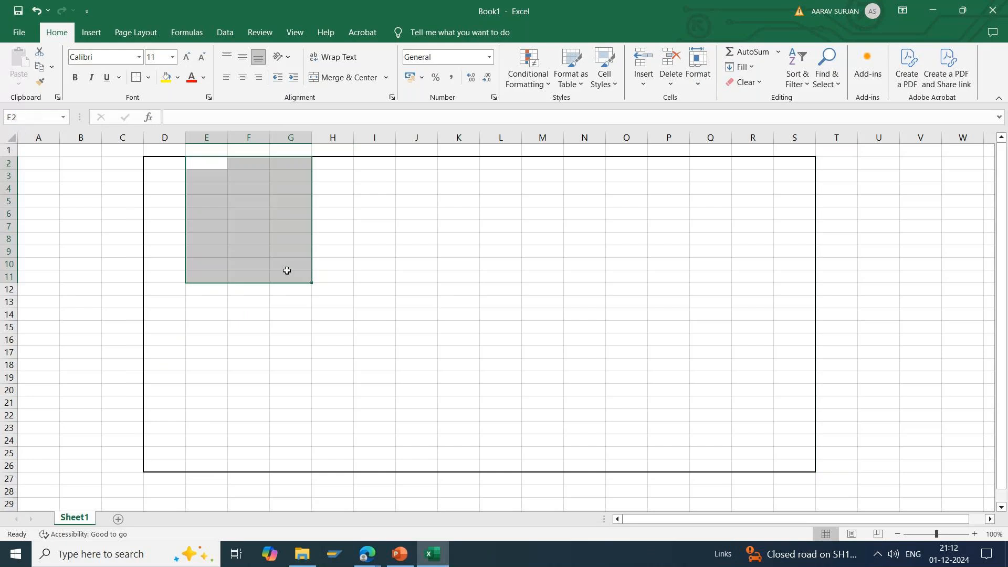
pyautogui.click(138, 78)
pyautogui.moveTo(416, 162); pyautogui.dragTo(637, 284)
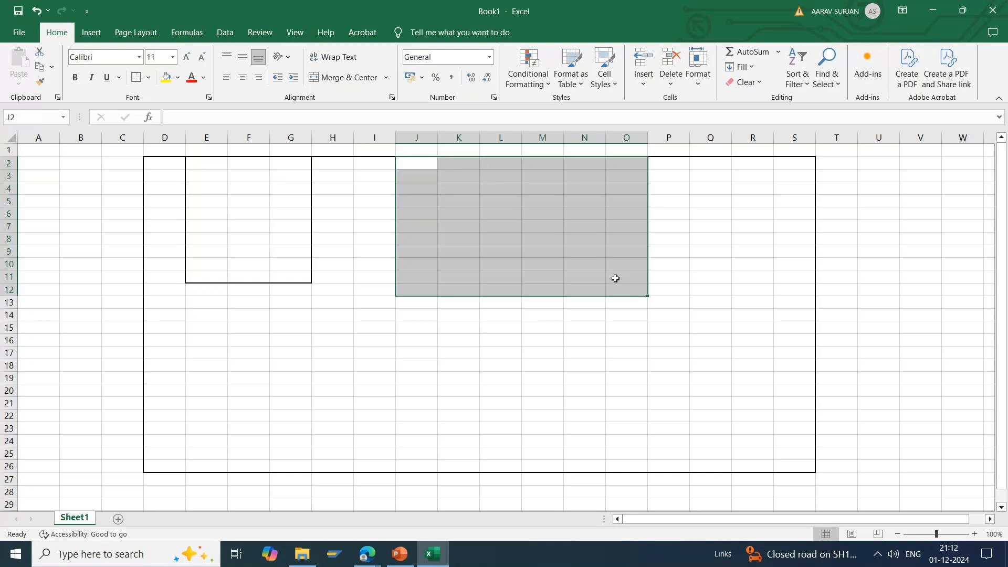
pyautogui.click(138, 78)
pyautogui.click(375, 354)
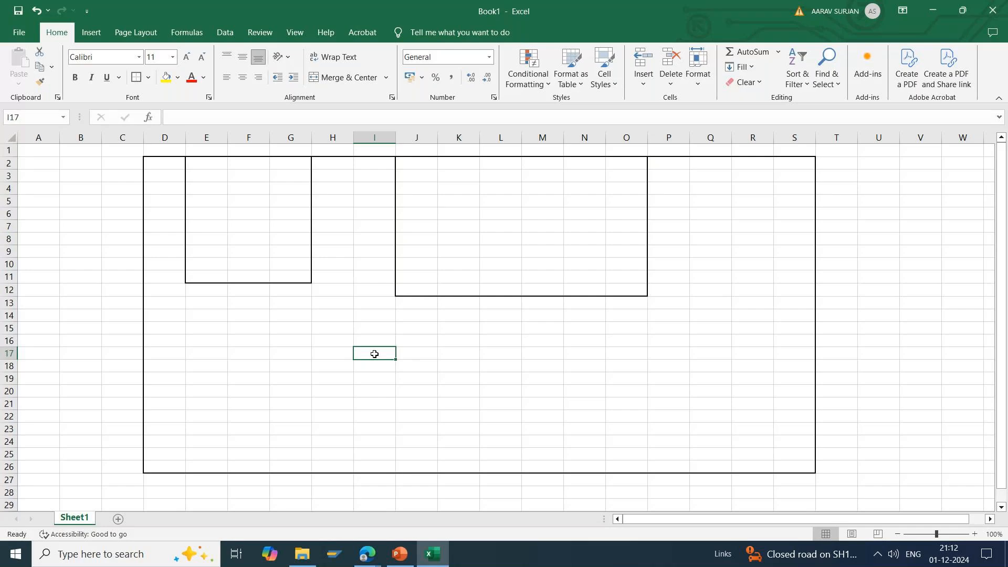
# Step: Label the narrower block "Stationaries" in cell F12, just below its outline
pyautogui.click(230, 177)
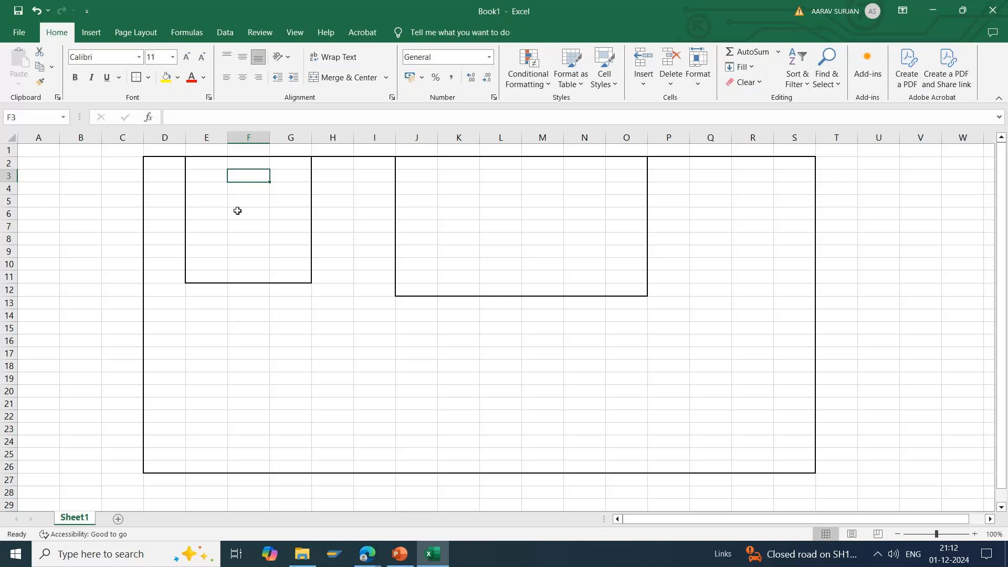
pyautogui.click(243, 291)
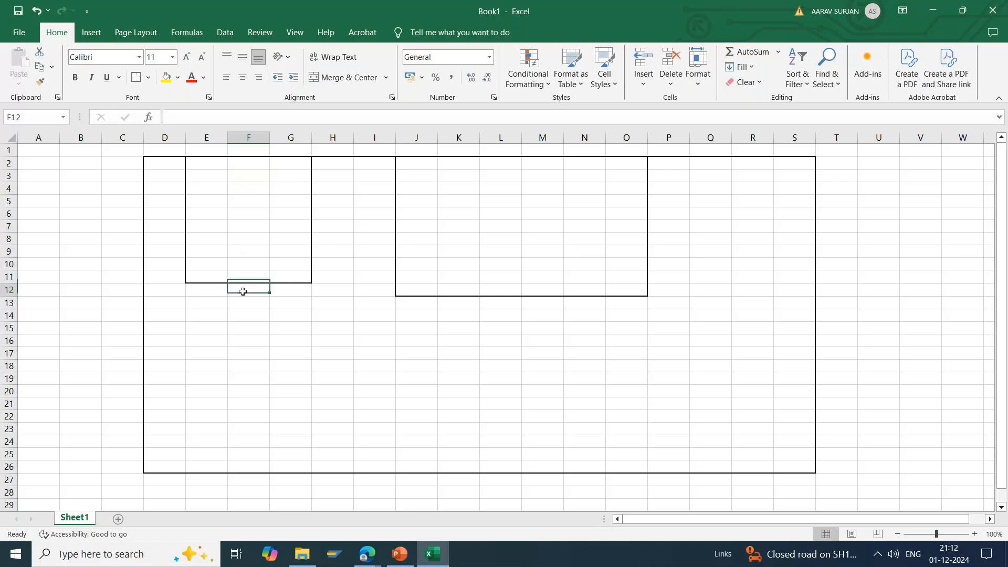
pyautogui.write('Stationaries')
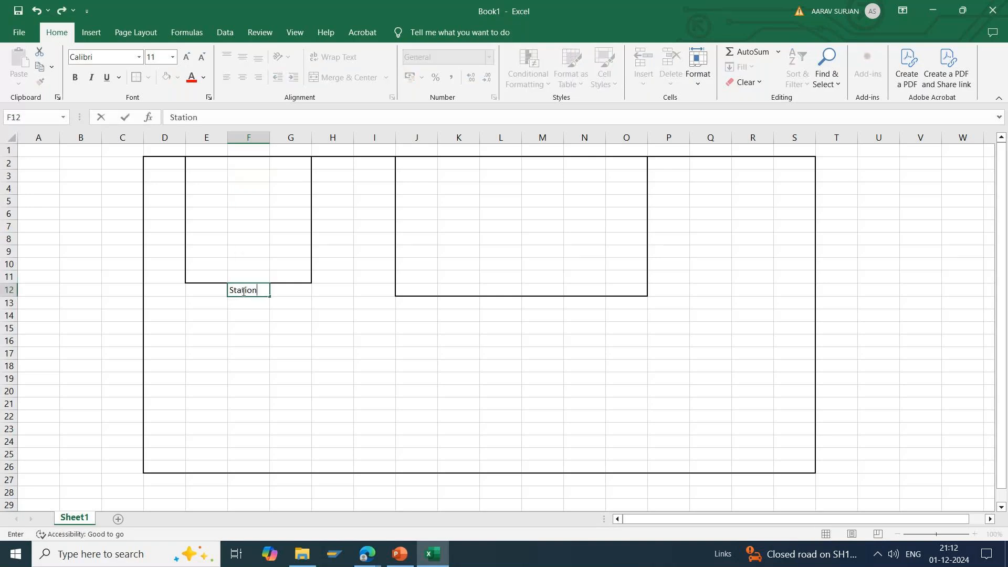
pyautogui.hotkey('ctrl', 'Return')
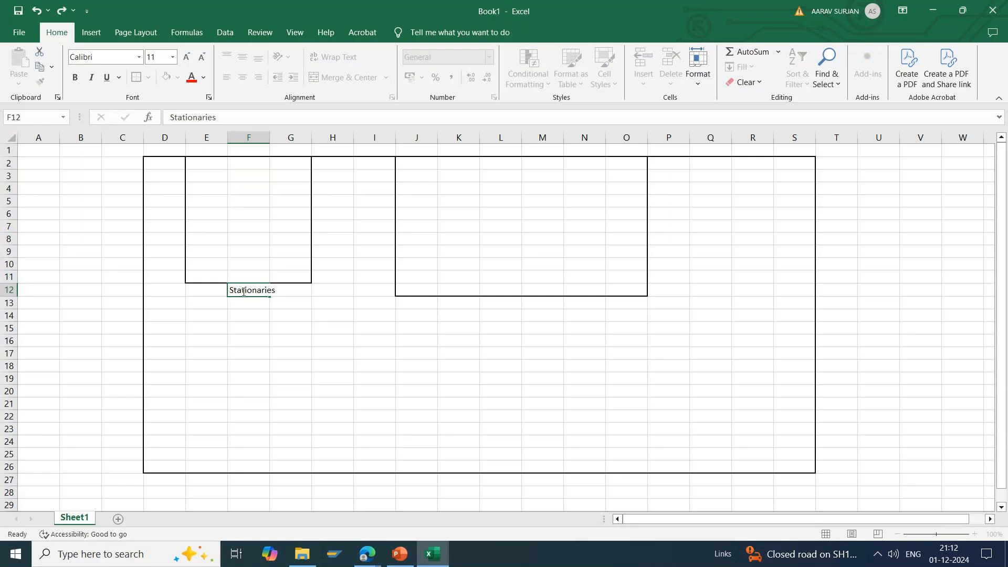
pyautogui.press('Return')
# Step: Enter the label "Veg" in cell P13, beside the lower corner of the wider block
pyautogui.click(584, 307)
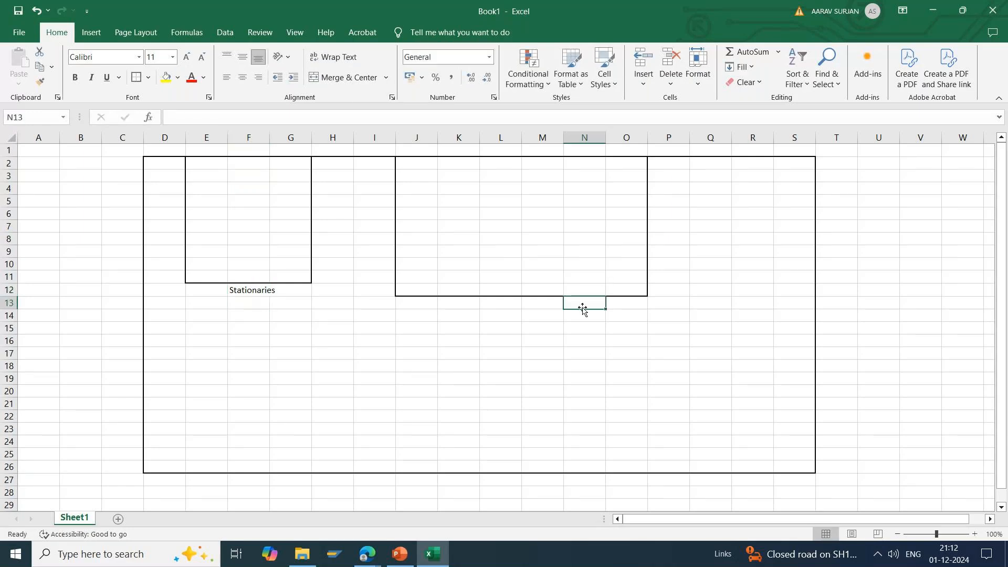
pyautogui.click(654, 307)
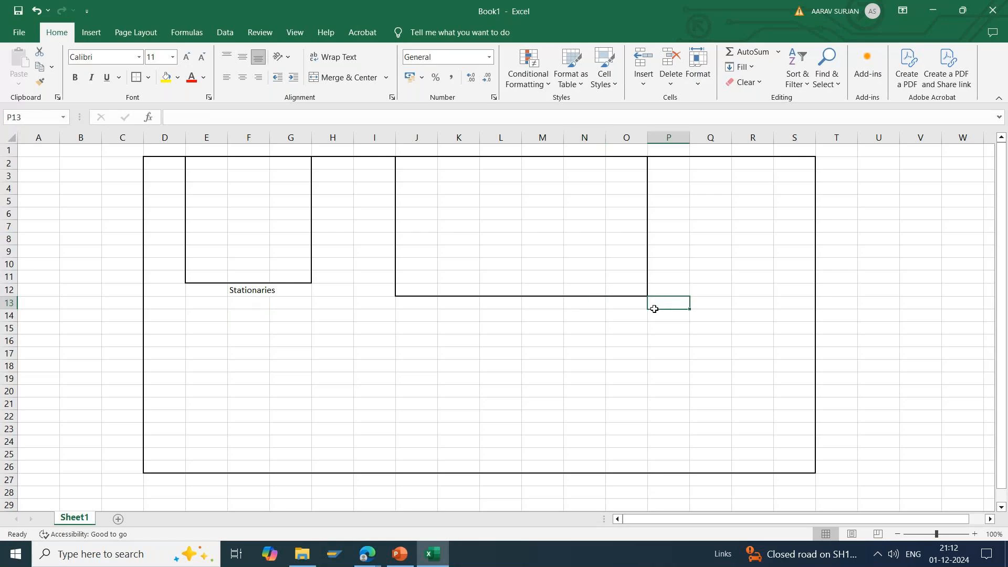
pyautogui.write('Veg')
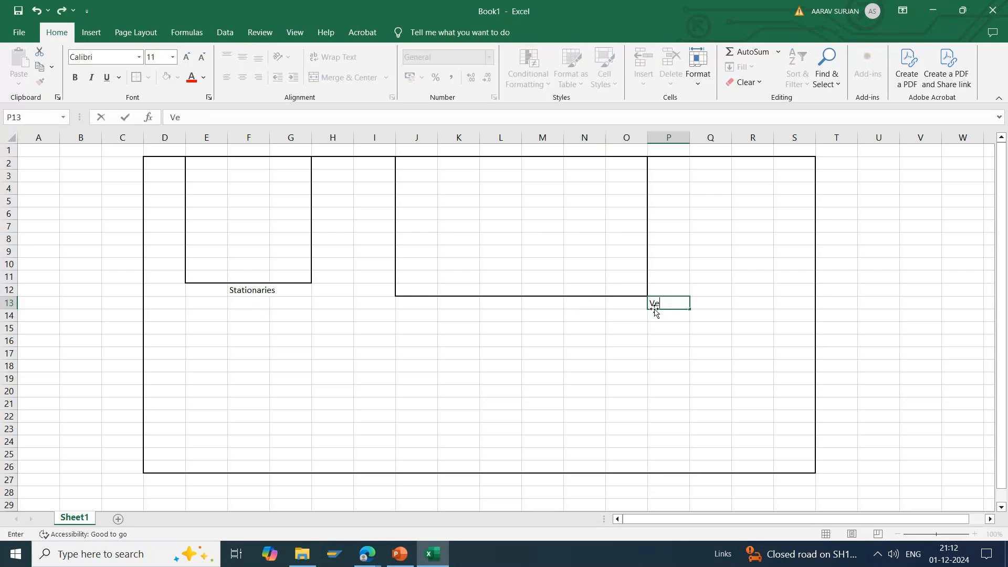
pyautogui.press('Return')
pyautogui.click(546, 328)
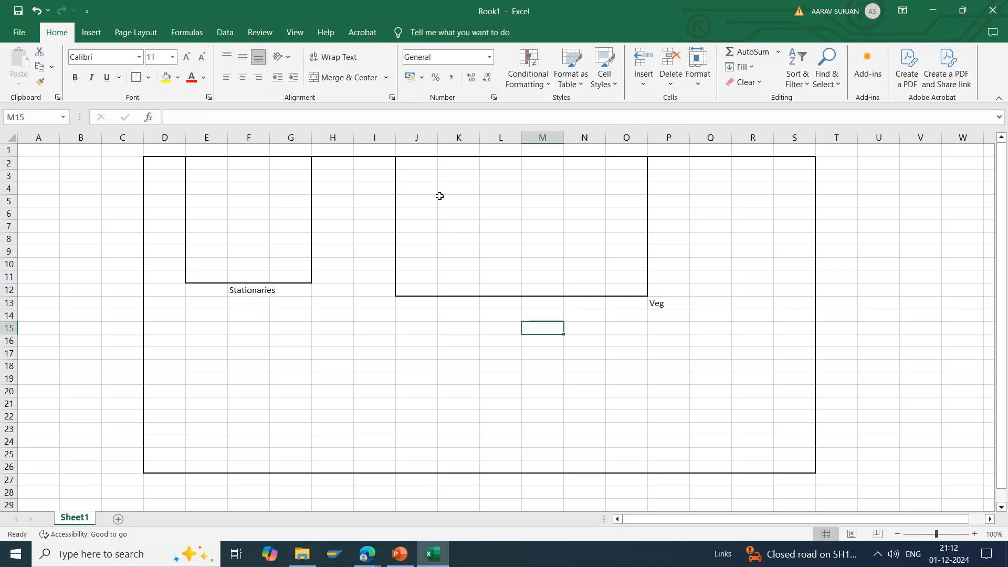
# Step: Divide the wider block in two by adding an outside border around J7:O12
pyautogui.moveTo(434, 161); pyautogui.dragTo(611, 284)
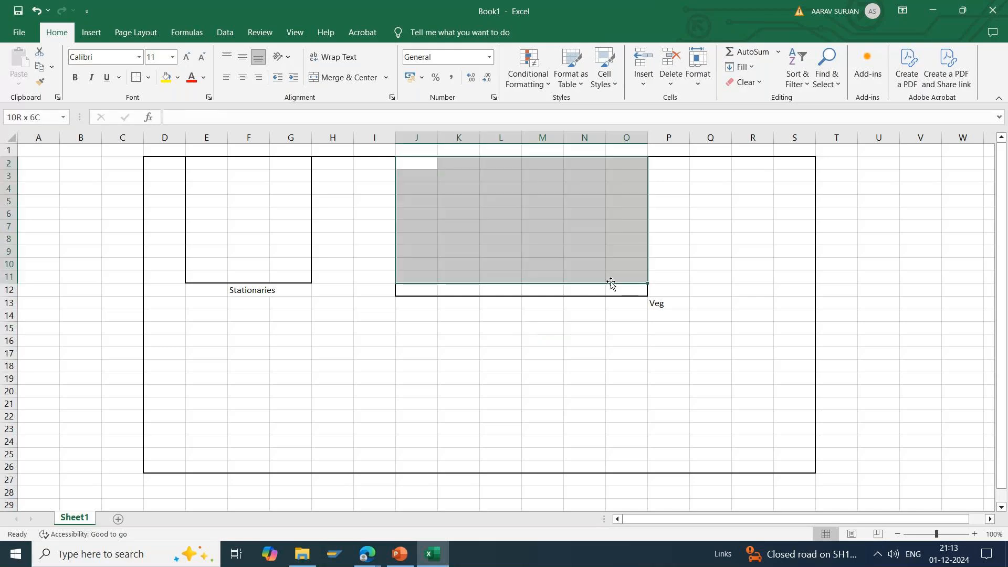
pyautogui.click(408, 223)
pyautogui.moveTo(407, 223); pyautogui.dragTo(631, 292)
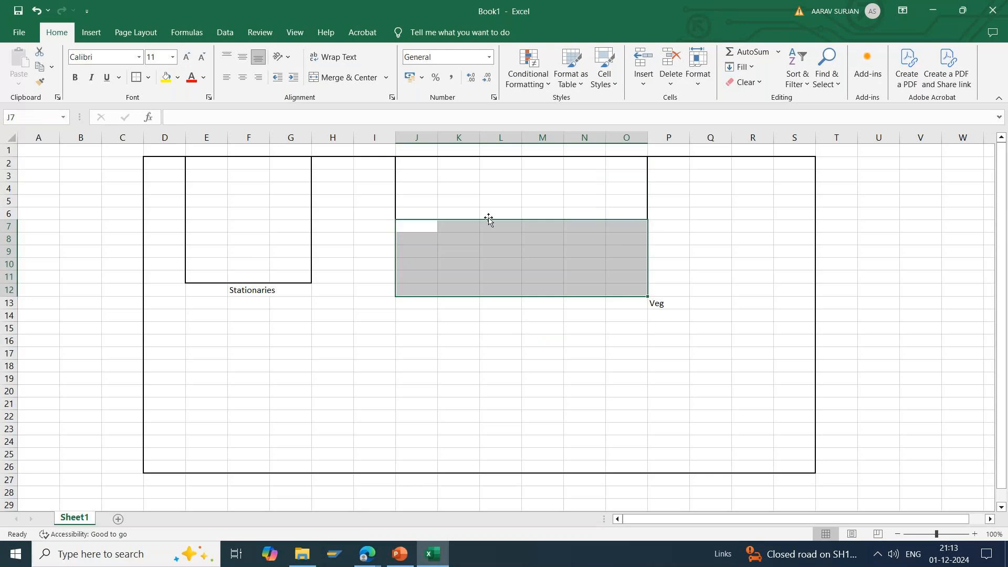
pyautogui.click(146, 79)
# Step: Label the two sections of the wider block, entering "Fruits" in K9 and "Veg" in K3
pyautogui.click(461, 248)
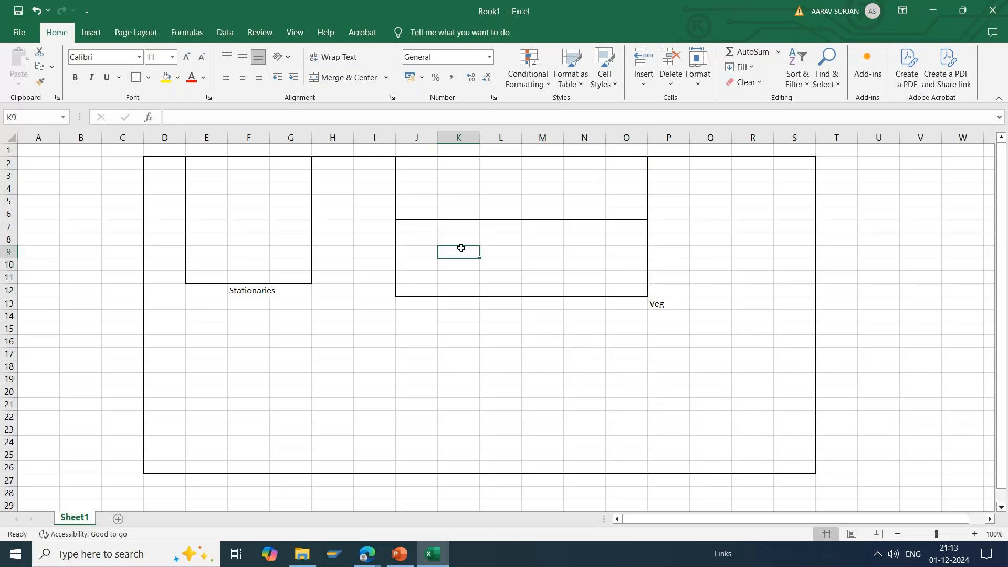
pyautogui.write('Fruits')
pyautogui.press('Return')
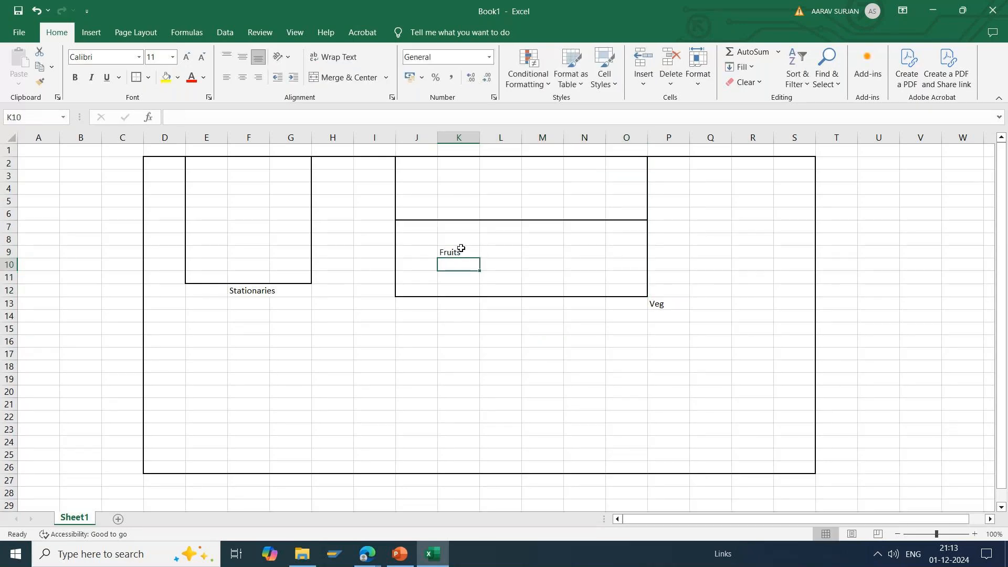
pyautogui.click(459, 178)
pyautogui.write('Veg')
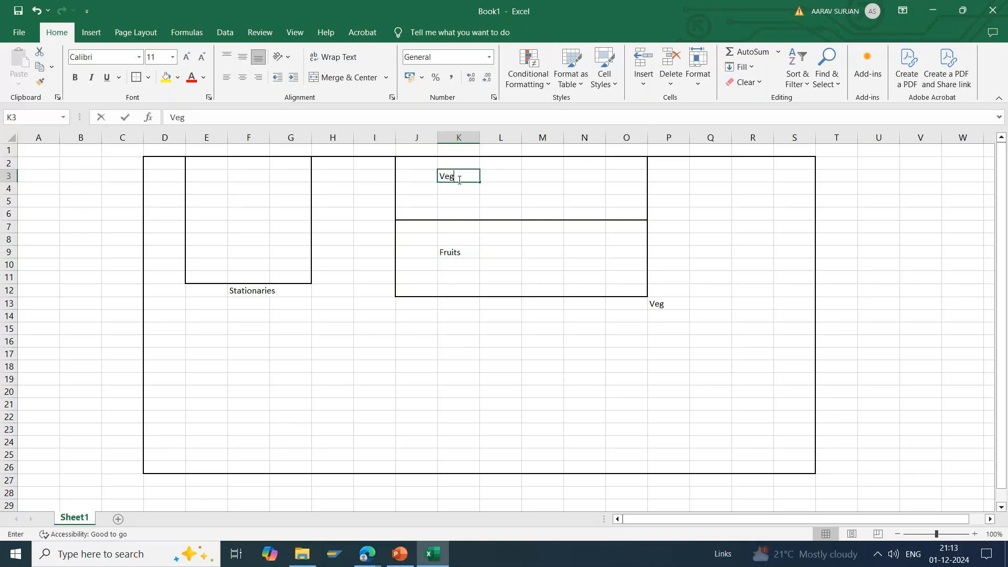
pyautogui.press('Return')
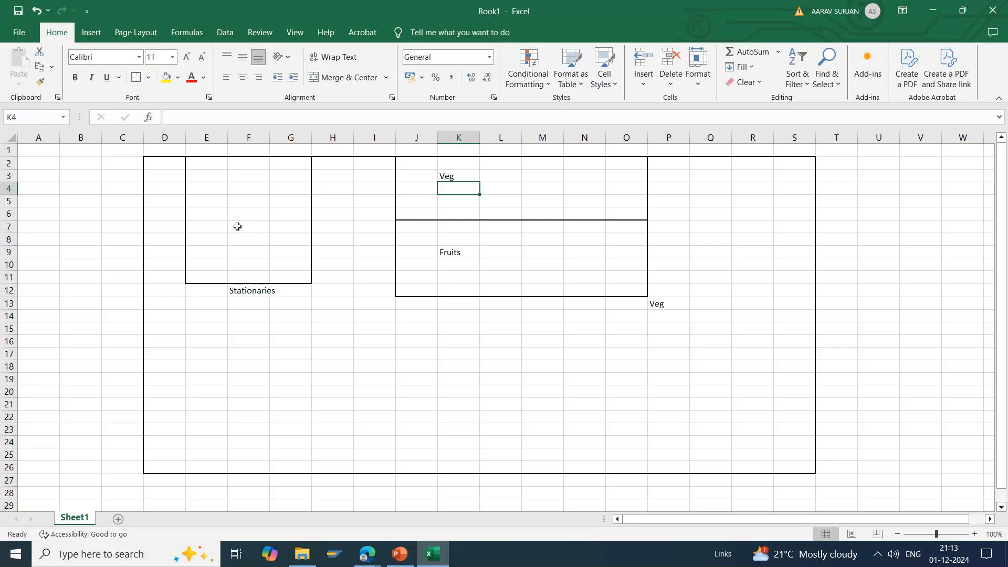
pyautogui.click(469, 267)
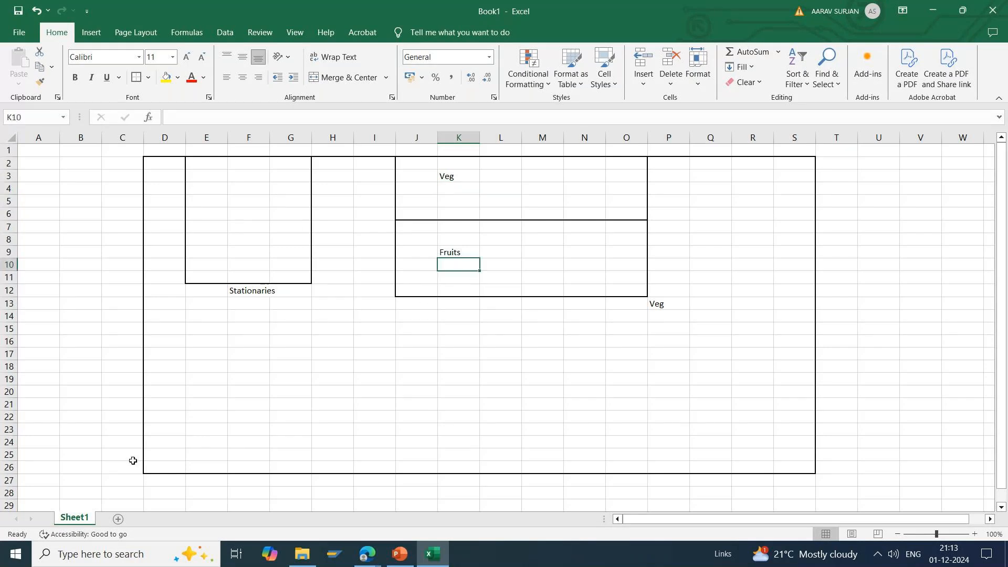
# Step: Fill cell C24 with yellow and enter "Truck" in it, just outside the large outline
pyautogui.click(121, 442)
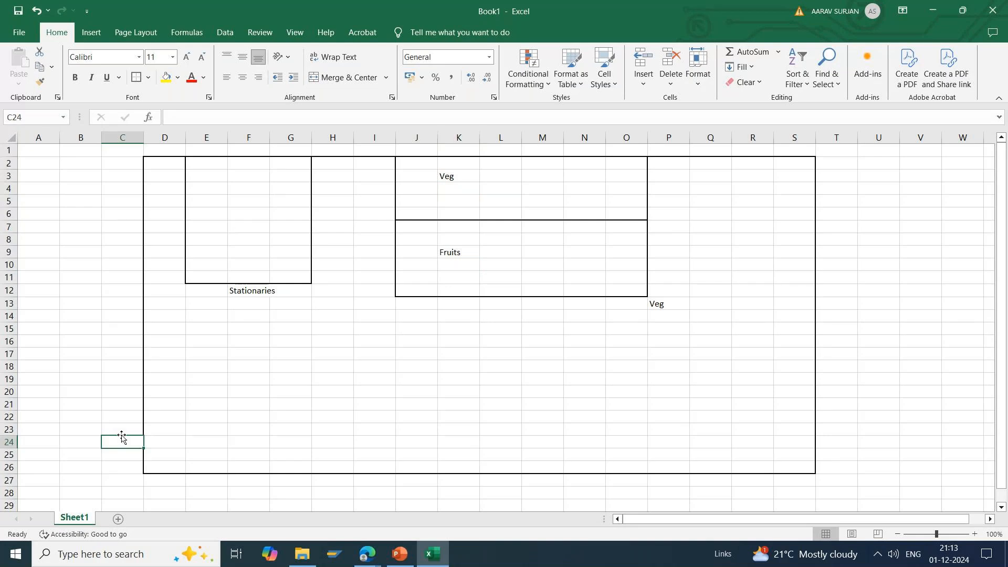
pyautogui.click(166, 77)
pyautogui.write('Truck')
pyautogui.press('Tab')
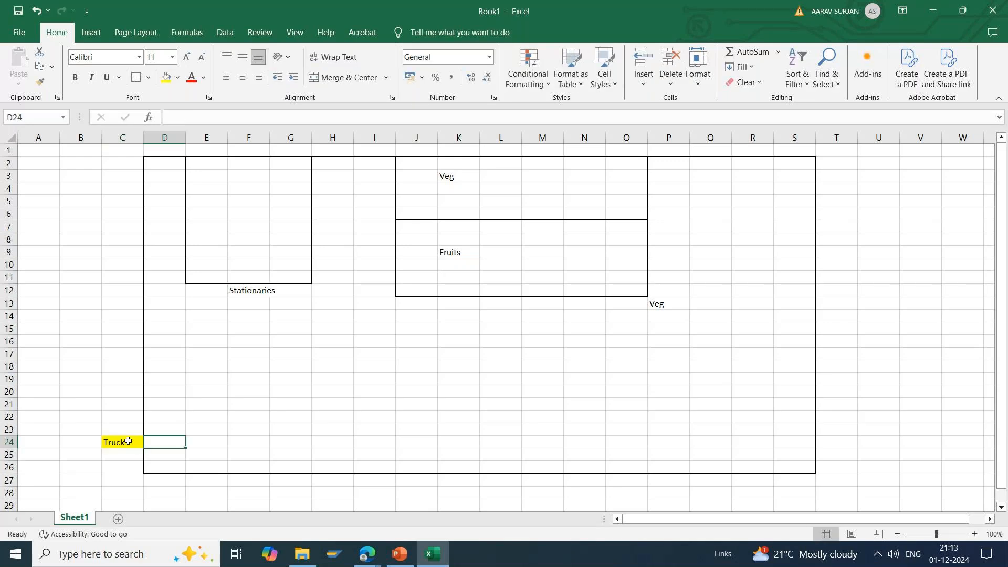
# Step: Add an outside border around D23:D25 to draw a small box beside the Truck cell
pyautogui.moveTo(174, 429); pyautogui.dragTo(173, 454)
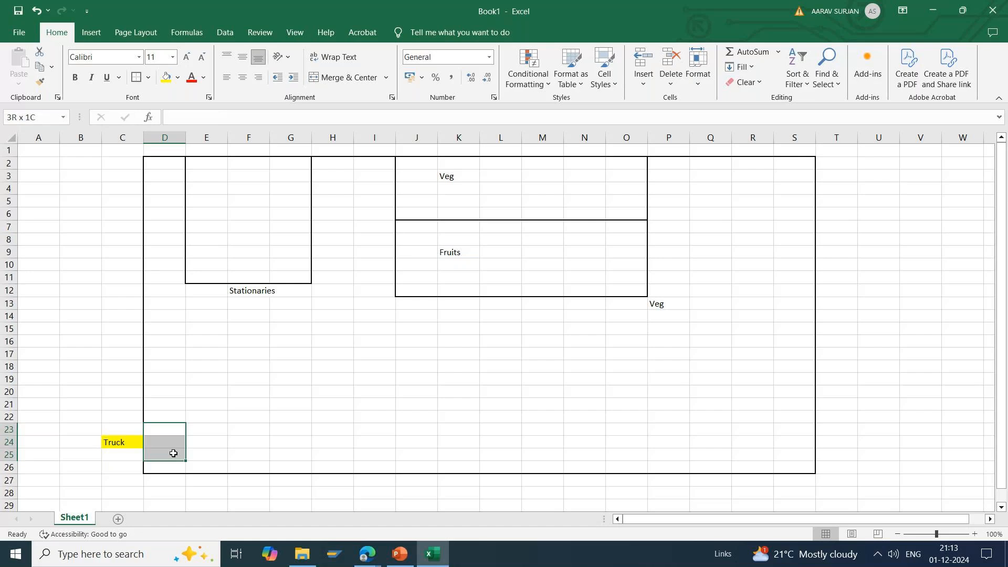
pyautogui.click(137, 78)
pyautogui.click(204, 448)
pyautogui.moveTo(203, 448); pyautogui.dragTo(170, 442)
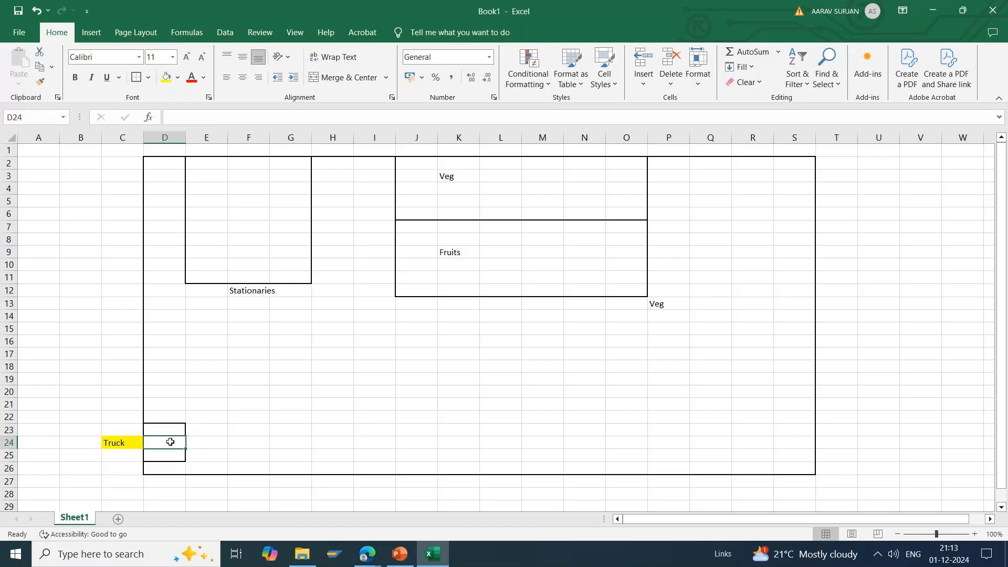
# Step: Draw a straight arrow from the small box beside Truck to just below the Fruits label
pyautogui.click(89, 38)
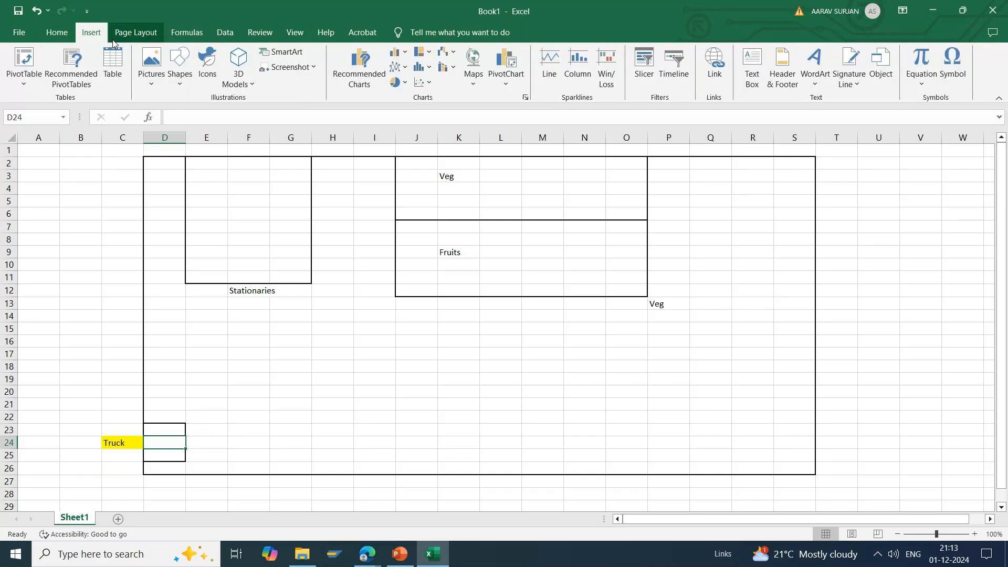
pyautogui.click(179, 84)
pyautogui.click(199, 111)
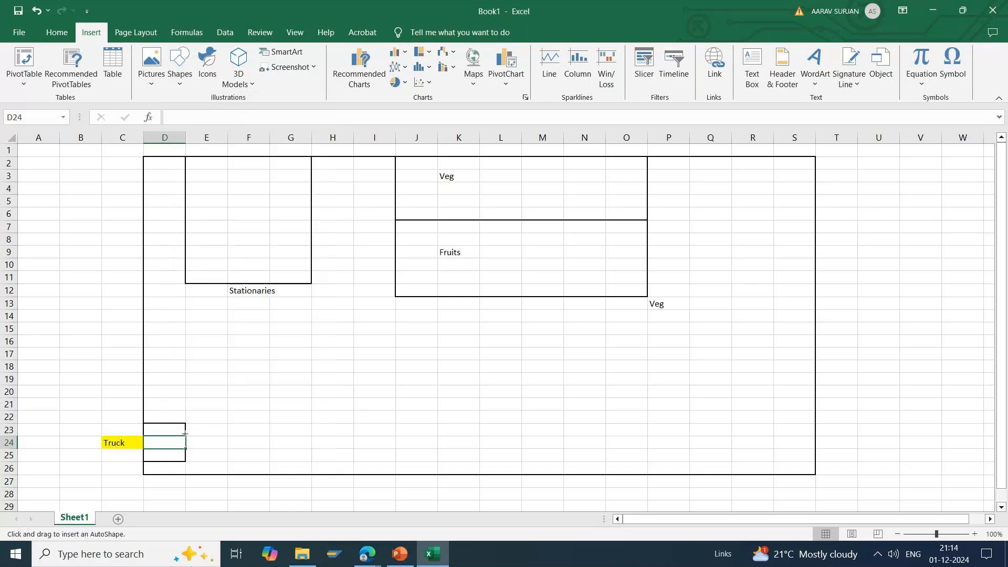
pyautogui.moveTo(185, 434); pyautogui.dragTo(450, 268)
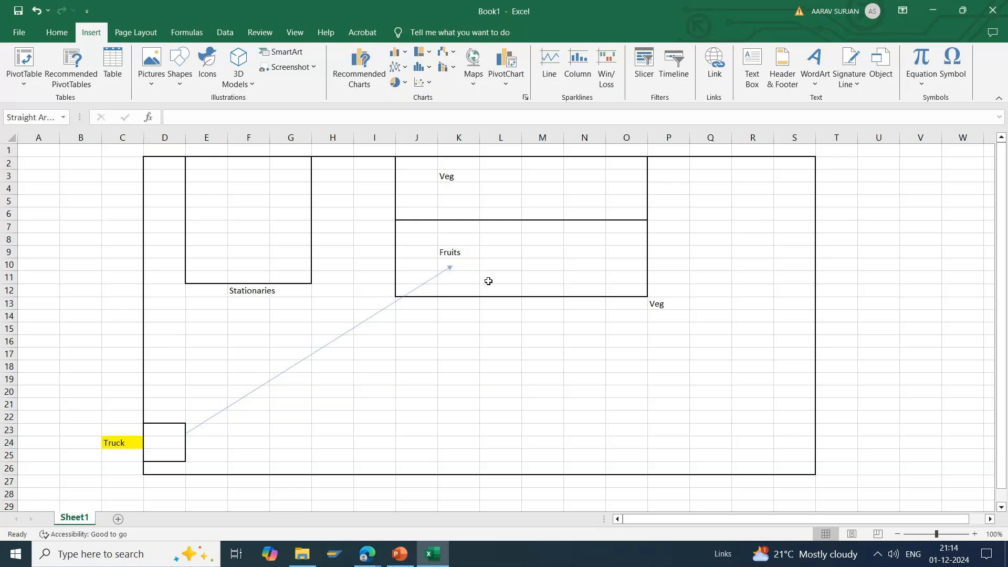
pyautogui.click(489, 281)
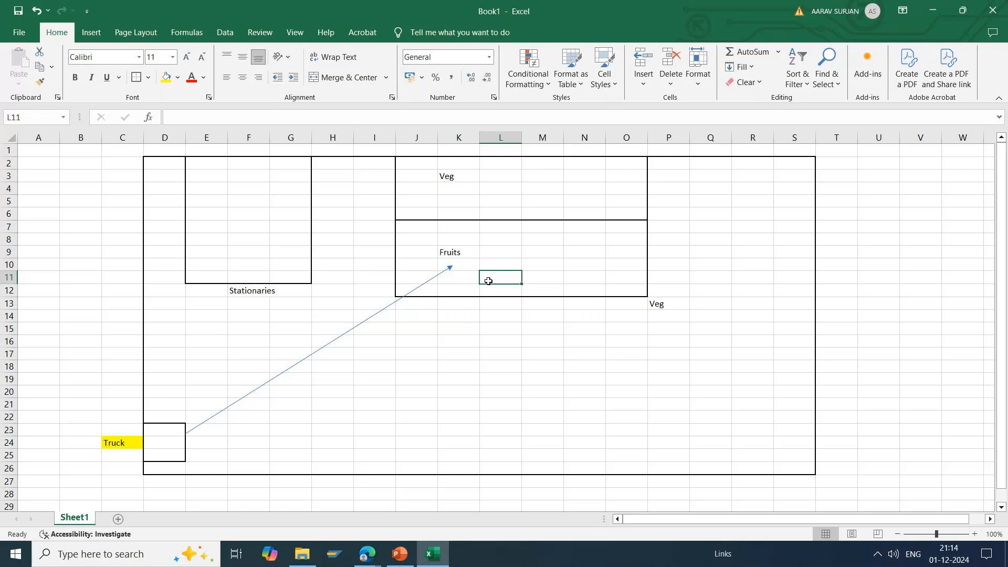
pyautogui.click(366, 409)
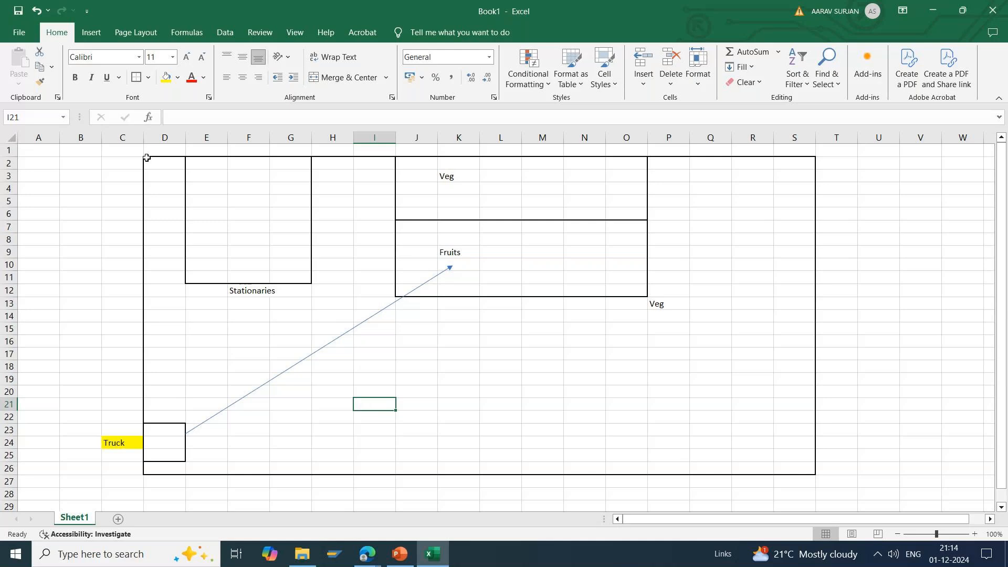
pyautogui.moveTo(146, 157); pyautogui.dragTo(801, 475)
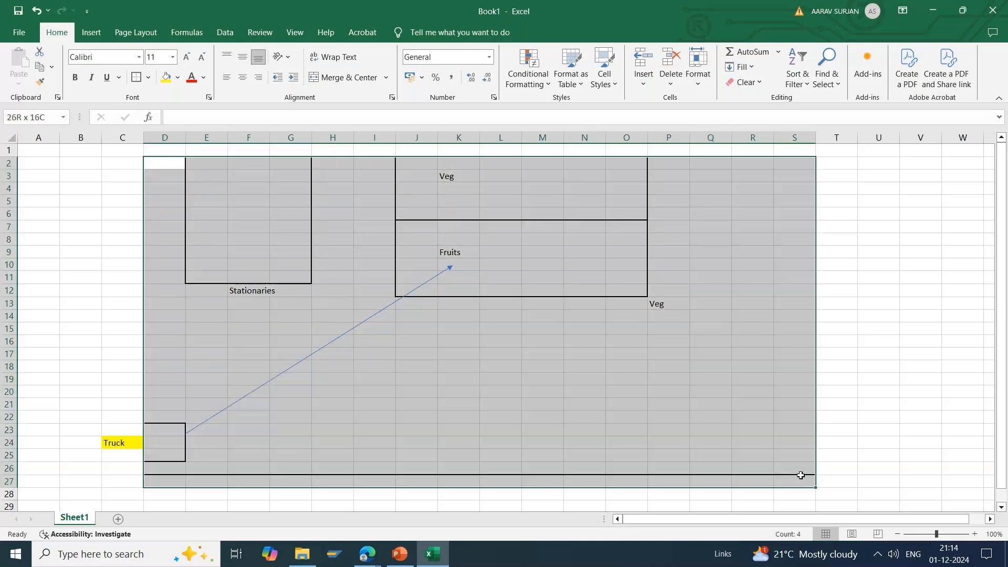
pyautogui.click(106, 438)
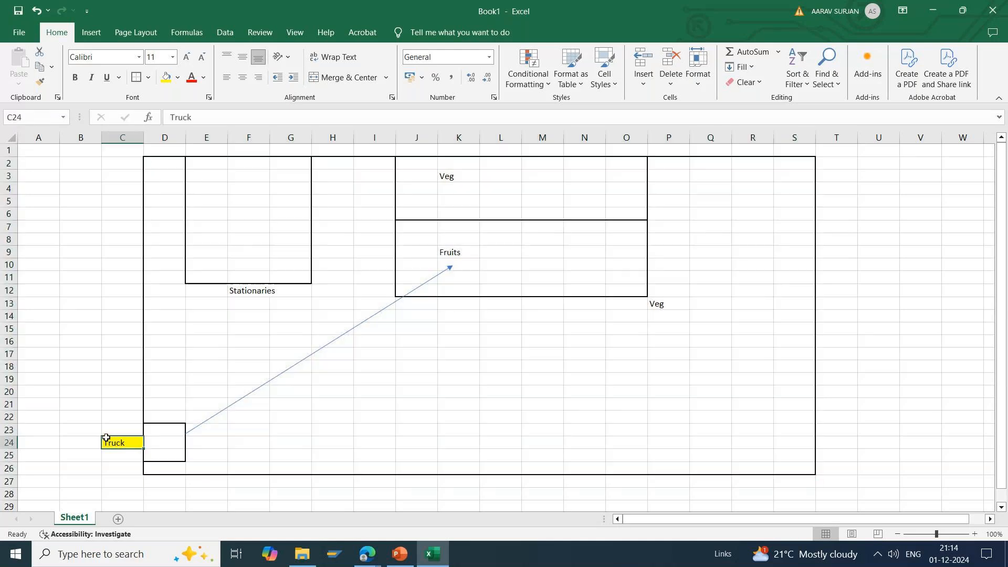
pyautogui.moveTo(106, 438); pyautogui.dragTo(107, 475)
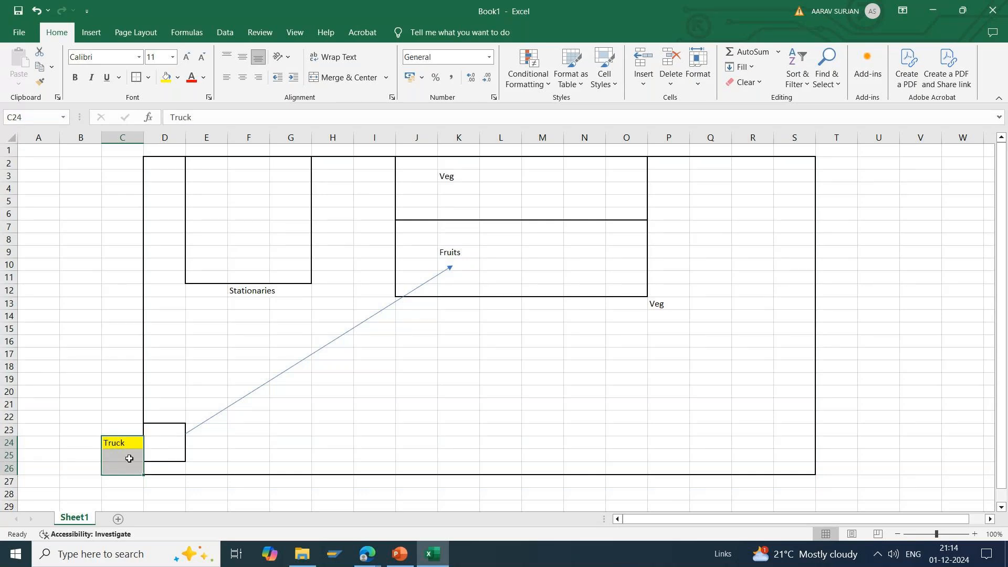
pyautogui.click(164, 423)
pyautogui.moveTo(164, 422); pyautogui.dragTo(163, 469)
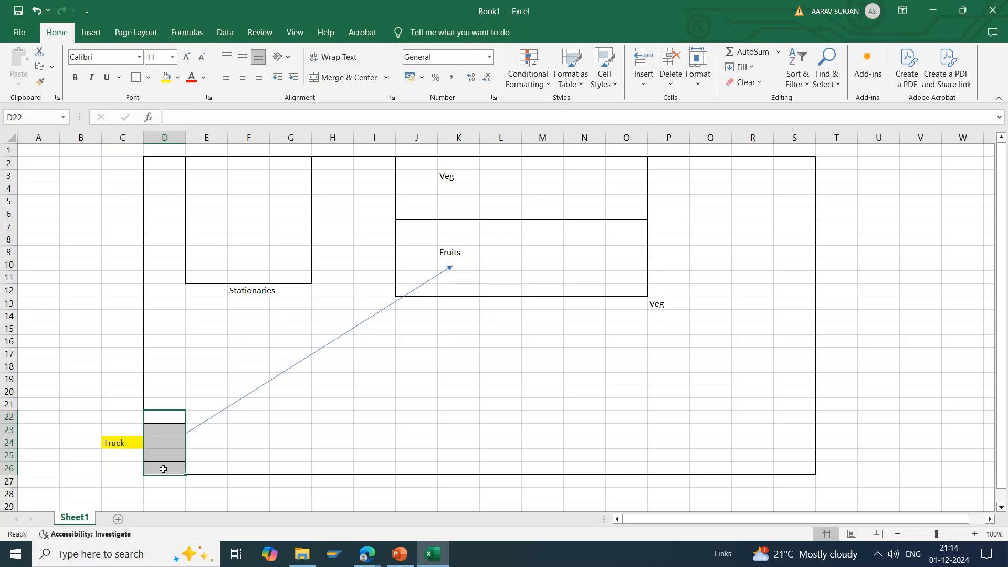
pyautogui.moveTo(165, 419); pyautogui.dragTo(161, 465)
pyautogui.click(113, 451)
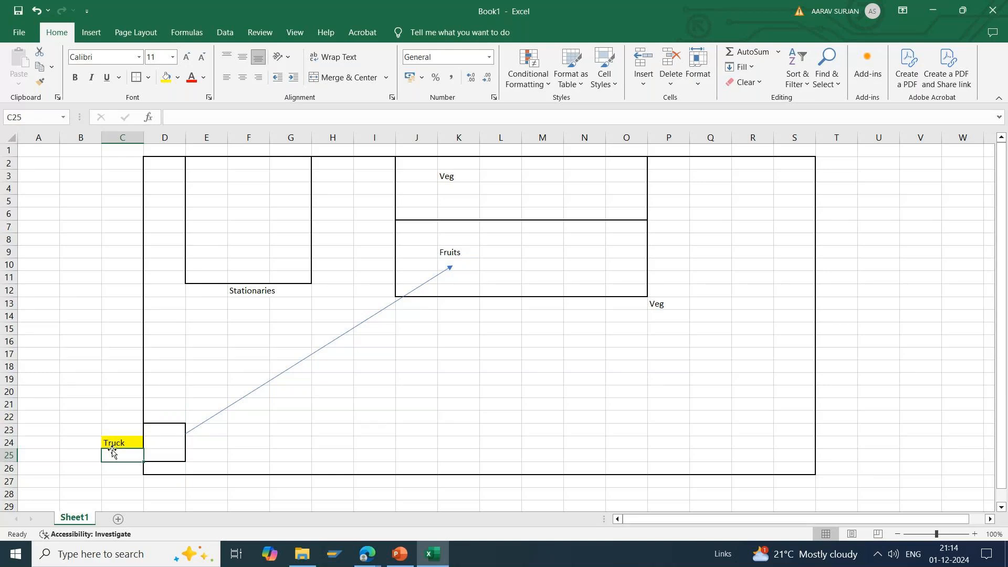
pyautogui.click(300, 370)
pyautogui.click(500, 253)
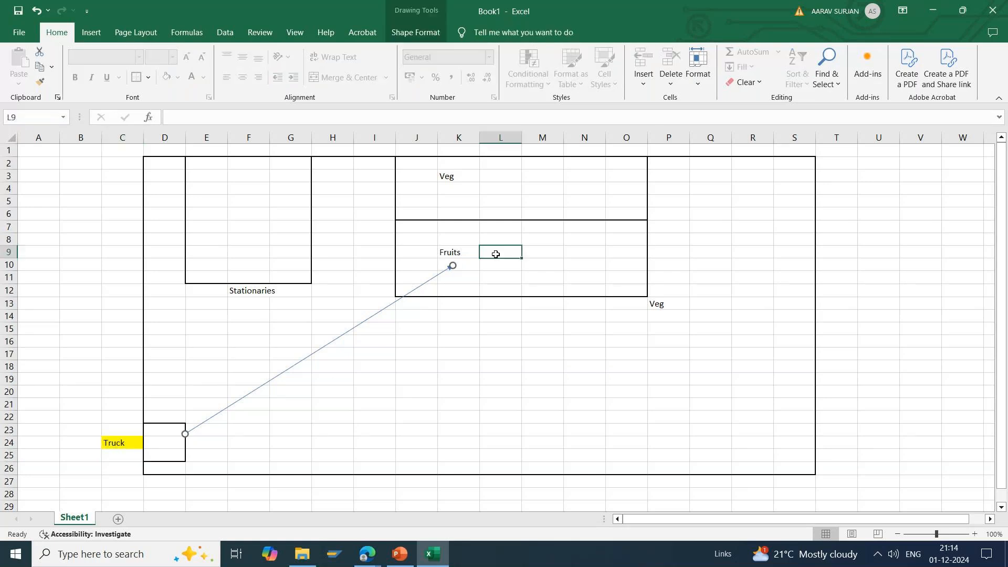
pyautogui.click(556, 254)
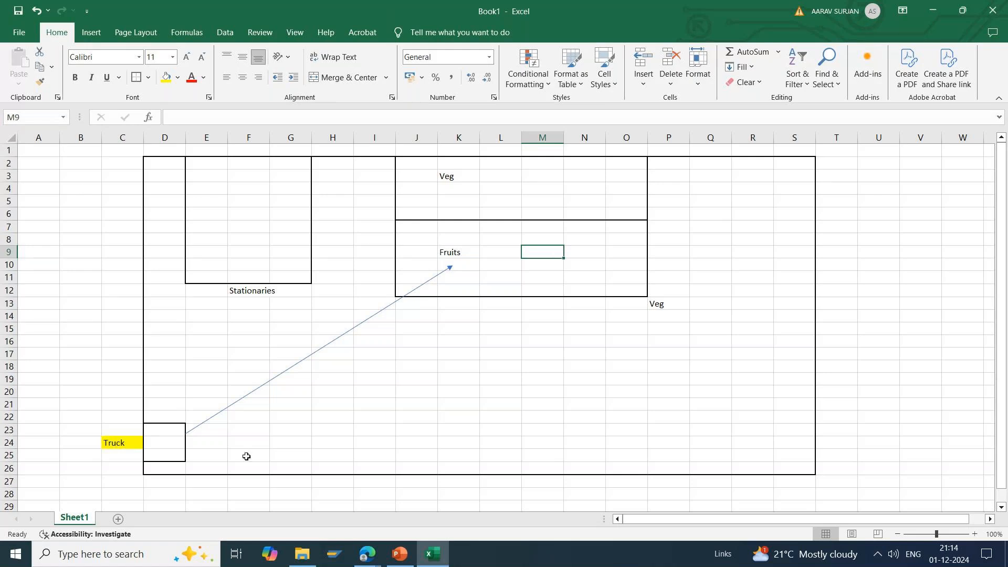
# Step: Fill F22:F23 with yellow and add a border around each of the two cells
pyautogui.moveTo(242, 419); pyautogui.dragTo(241, 430)
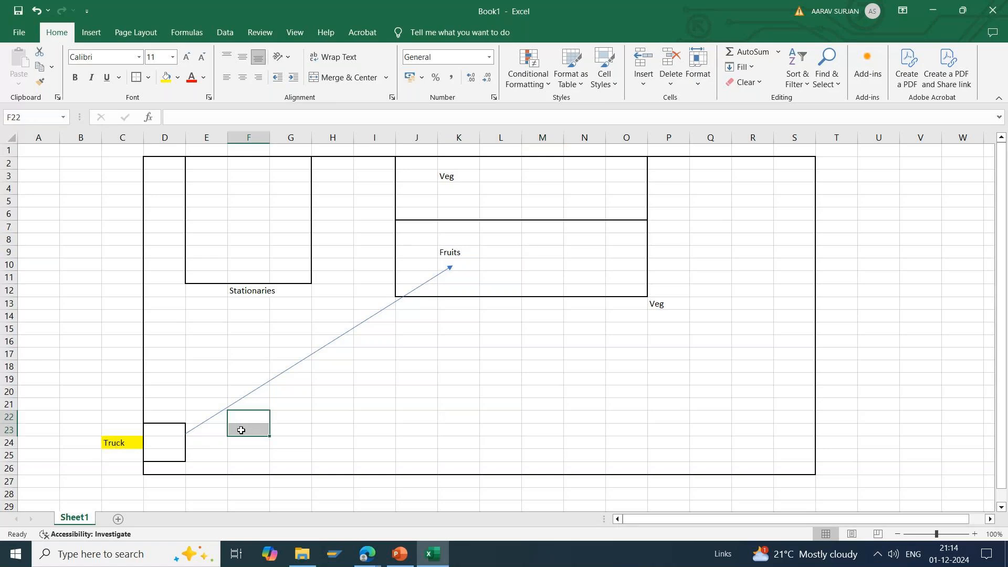
pyautogui.click(165, 79)
pyautogui.click(238, 417)
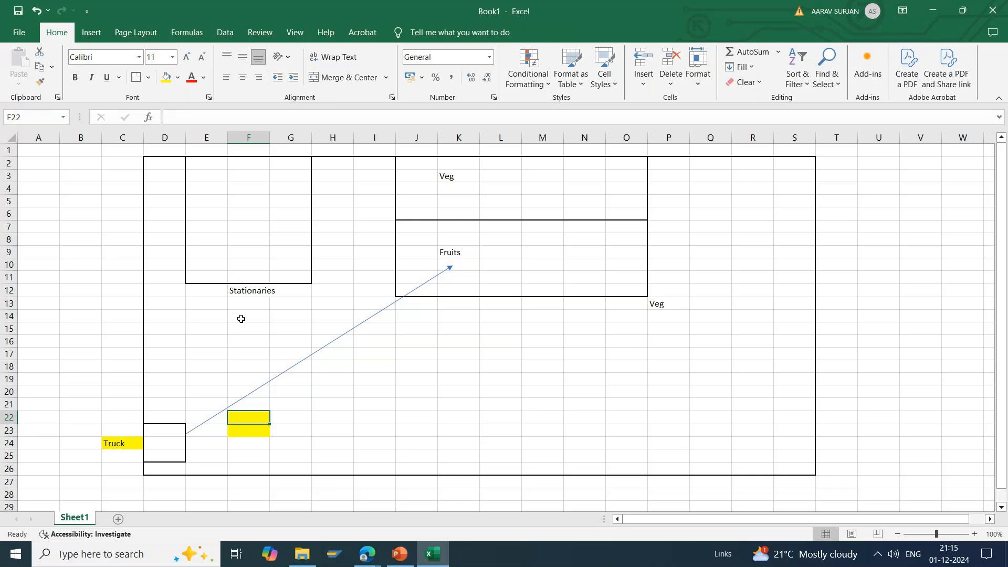
pyautogui.click(259, 426)
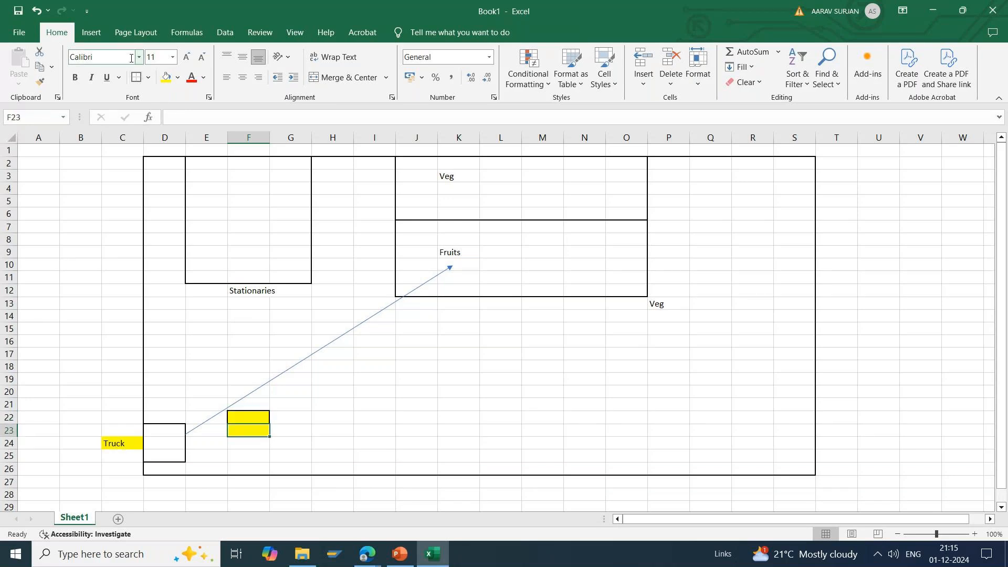
pyautogui.click(360, 460)
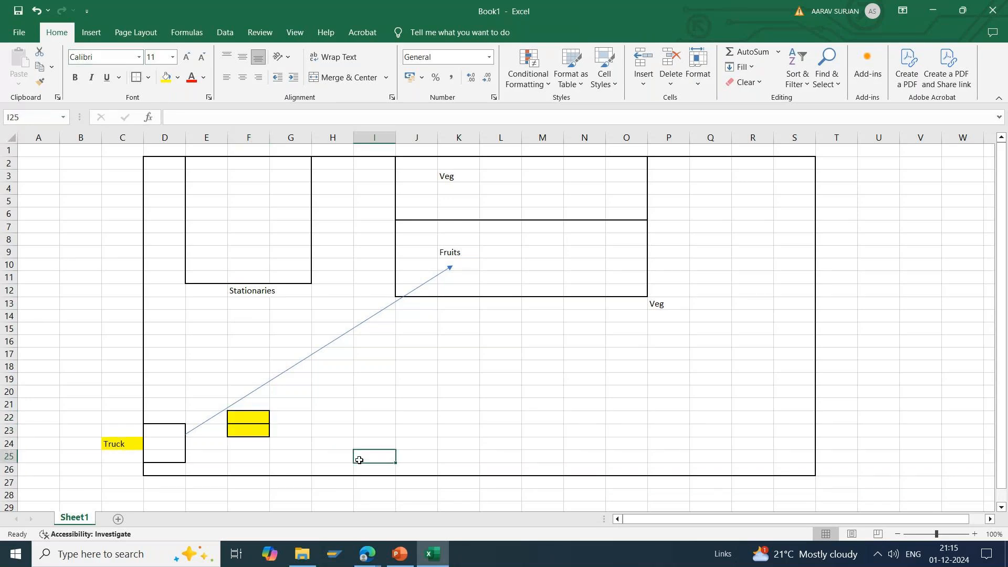
# Step: Enter "Sloc" in A2 and 200 in B2, outside the large outline
pyautogui.click(40, 166)
pyautogui.write('Stock')
pyautogui.press('Tab')
pyautogui.write('200')
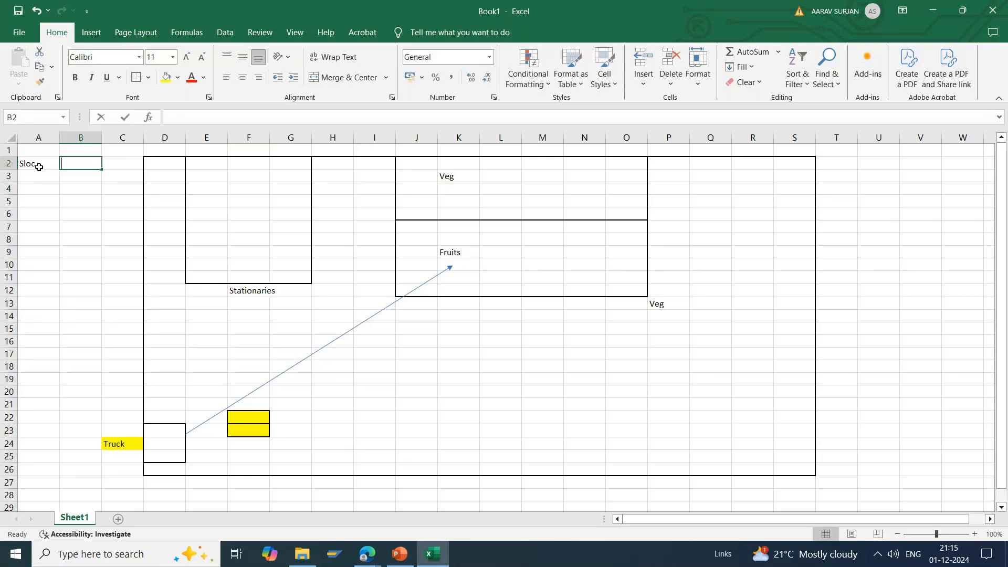
pyautogui.press('Return')
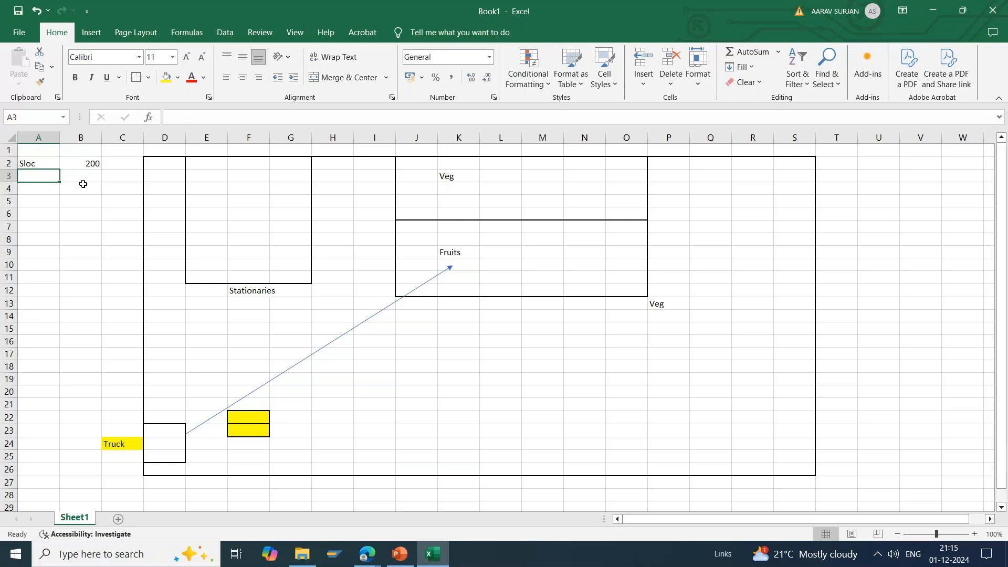
pyautogui.click(85, 187)
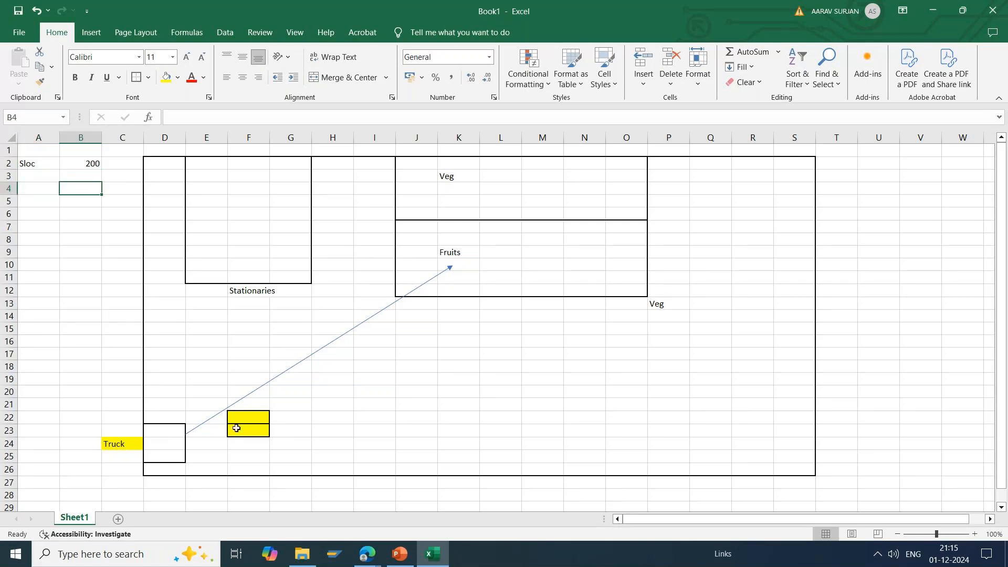
# Step: Enter 100 in each of the two yellow cells, F22 and F23
pyautogui.click(257, 416)
pyautogui.write('200')
pyautogui.press('Return')
pyautogui.press('Return')
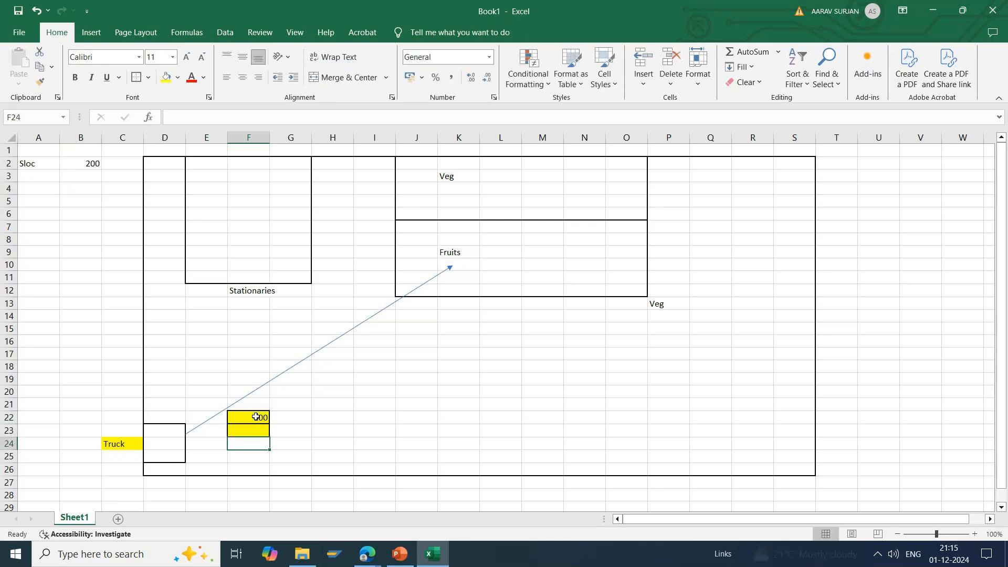
pyautogui.press('Up')
pyautogui.write('10')
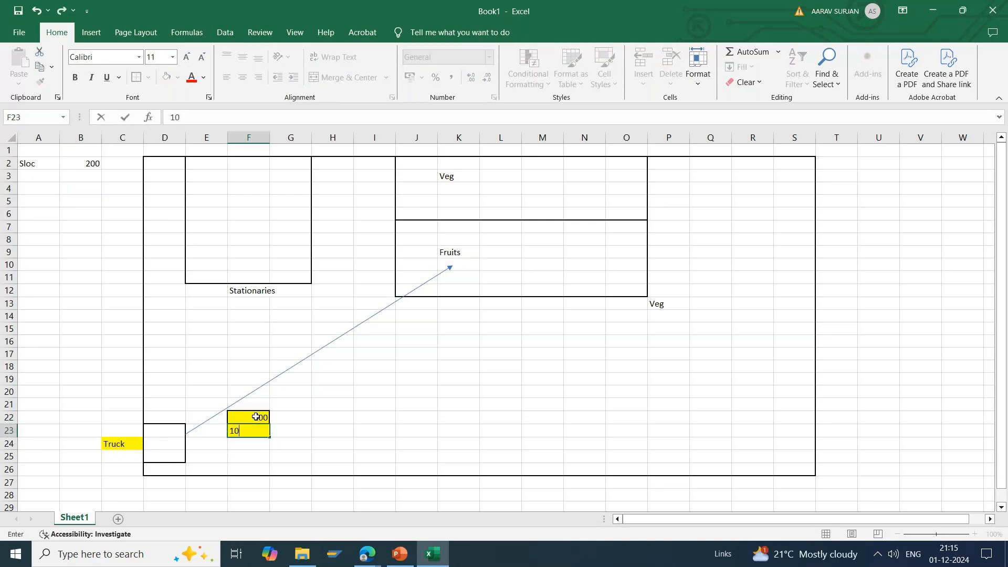
pyautogui.write('0')
pyautogui.press('Return')
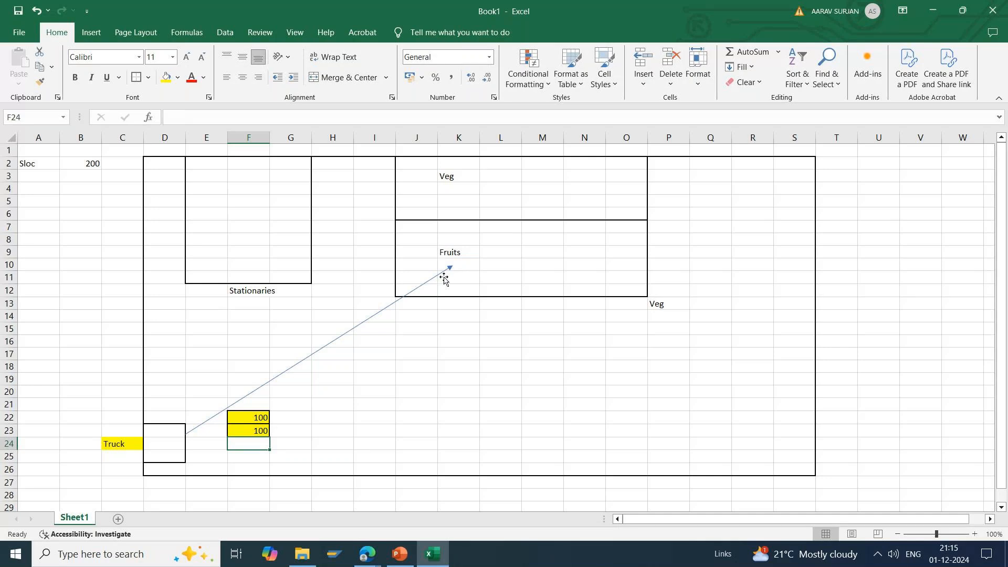
# Step: Shift the straight arrow slightly so its tail starts just inside the small box beside Truck
pyautogui.click(325, 348)
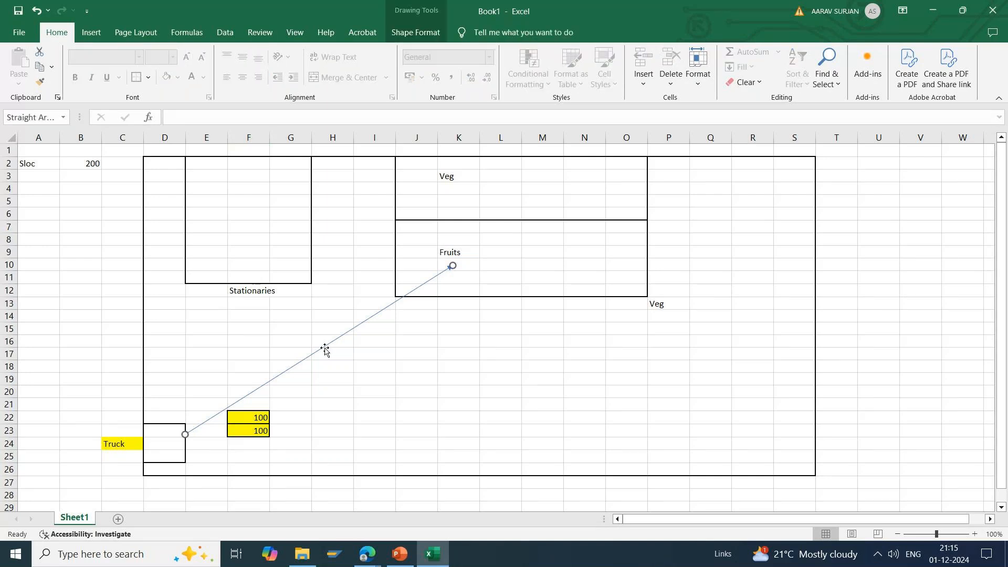
pyautogui.moveTo(165, 428); pyautogui.dragTo(186, 474)
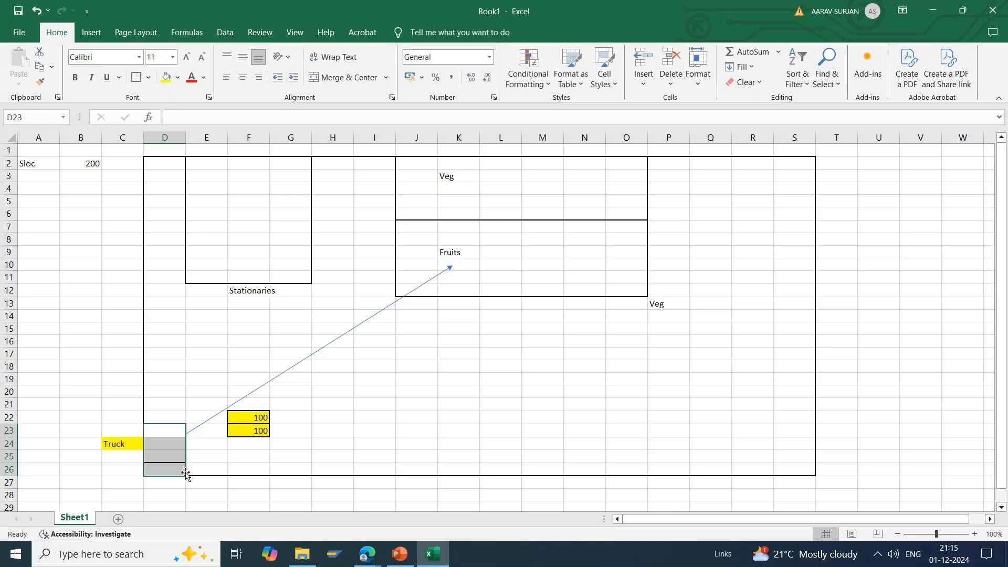
pyautogui.click(256, 388)
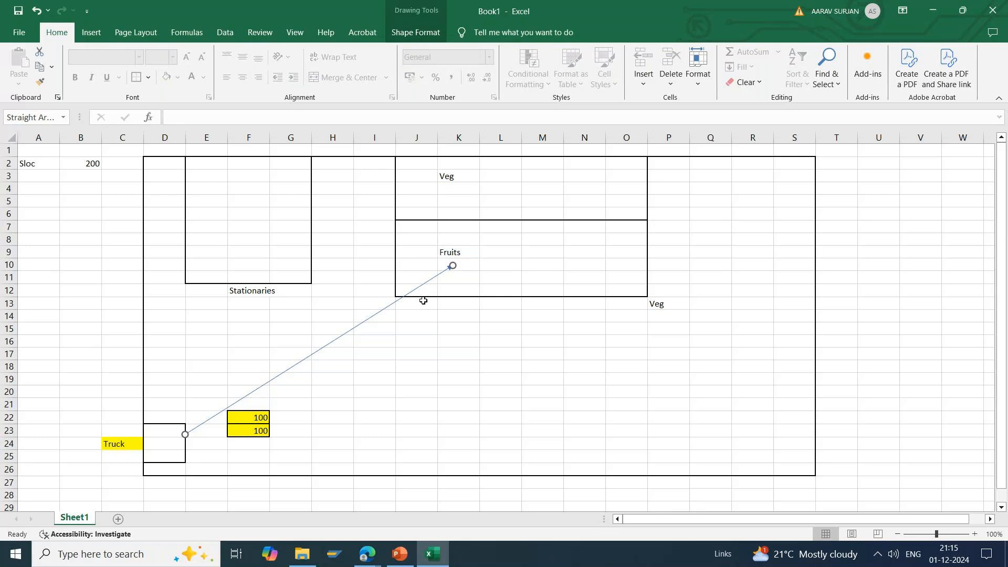
pyautogui.click(471, 260)
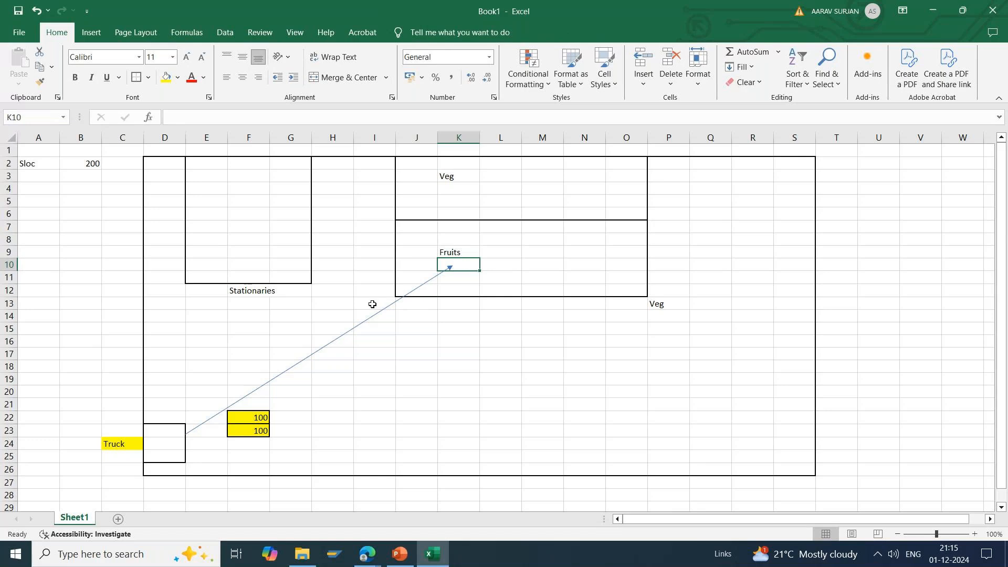
pyautogui.moveTo(364, 321)
pyautogui.mouseDown()
pyautogui.moveTo(341, 302)
pyautogui.moveTo(354, 323)
pyautogui.mouseUp()
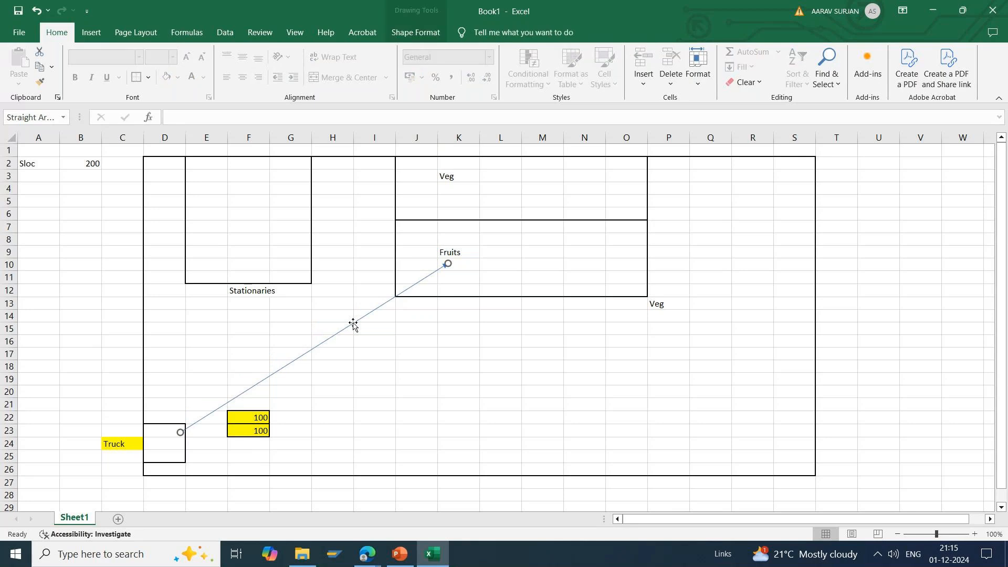
pyautogui.moveTo(79, 379); pyautogui.dragTo(211, 456)
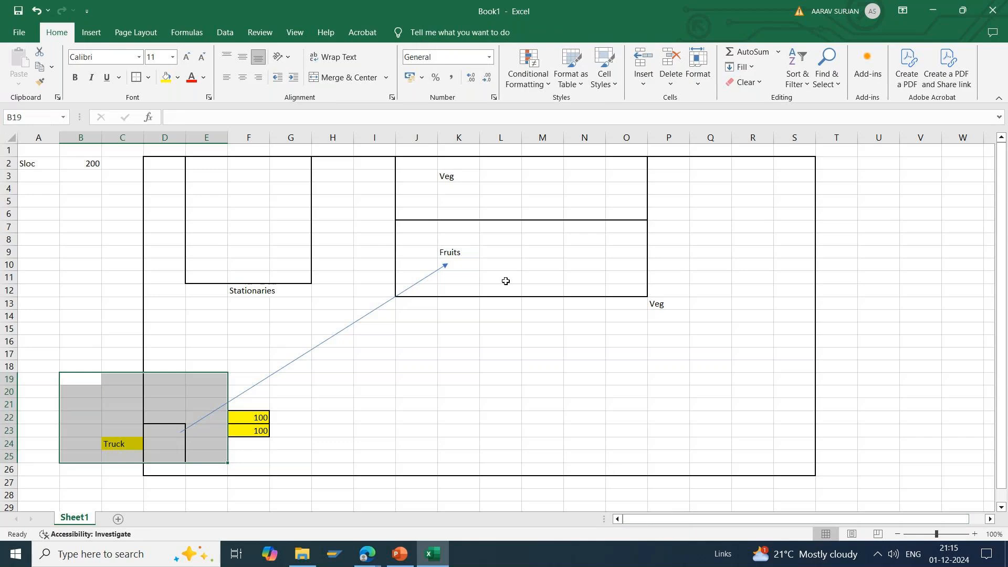
pyautogui.click(498, 265)
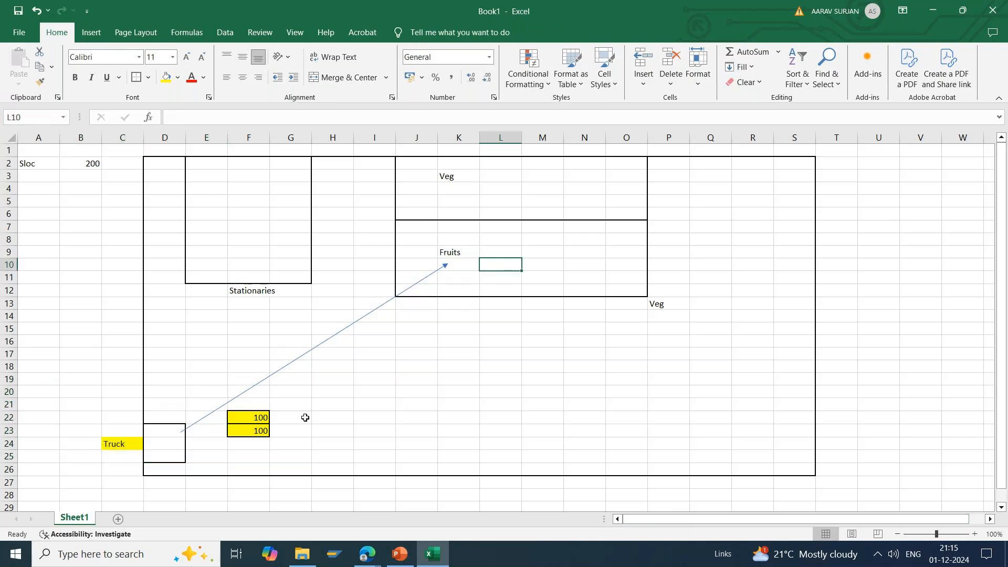
# Step: Move the two yellow cells from F22 and F23 into the Fruits section, placing them in L8 and L10
pyautogui.click(265, 415)
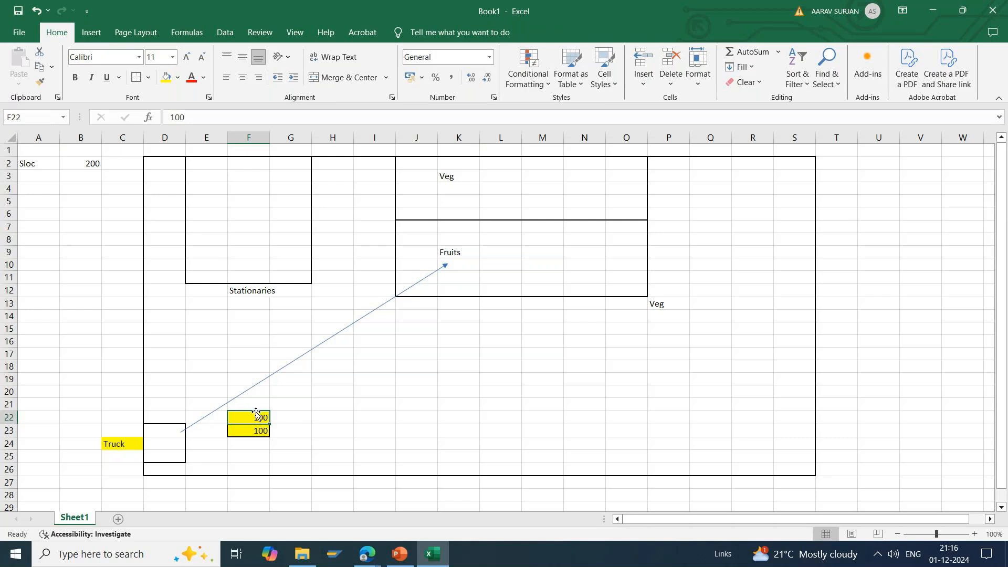
pyautogui.moveTo(256, 413); pyautogui.dragTo(499, 243)
pyautogui.click(256, 443)
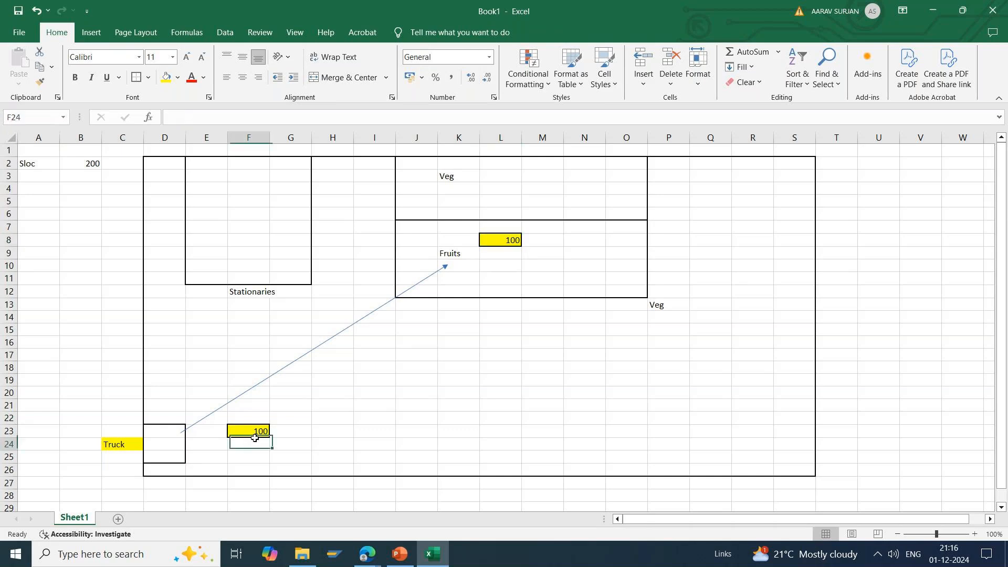
pyautogui.click(250, 432)
pyautogui.moveTo(250, 440); pyautogui.dragTo(512, 267)
pyautogui.click(489, 358)
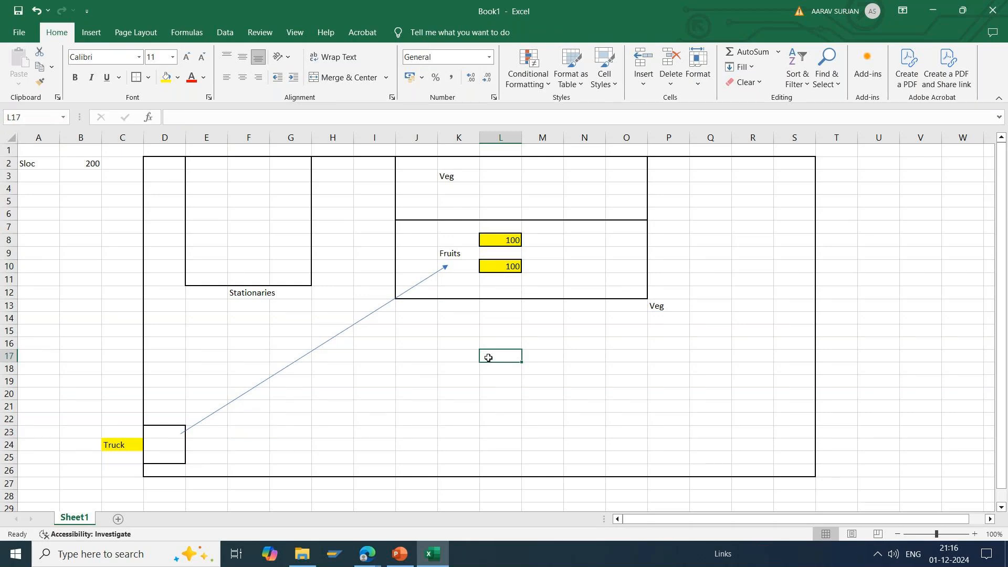
pyautogui.click(161, 166)
pyautogui.moveTo(161, 165); pyautogui.dragTo(790, 466)
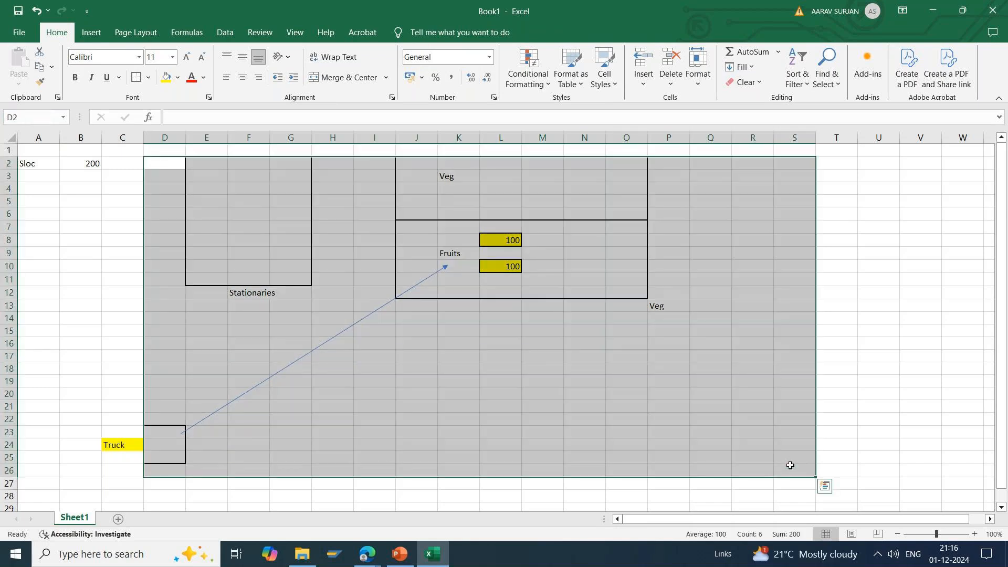
pyautogui.click(659, 403)
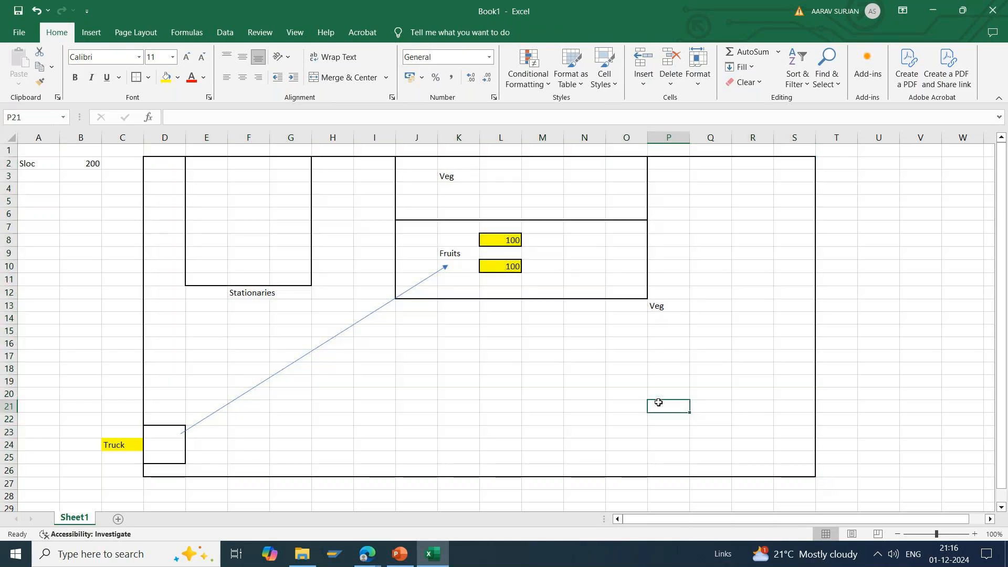
pyautogui.moveTo(160, 162); pyautogui.dragTo(791, 470)
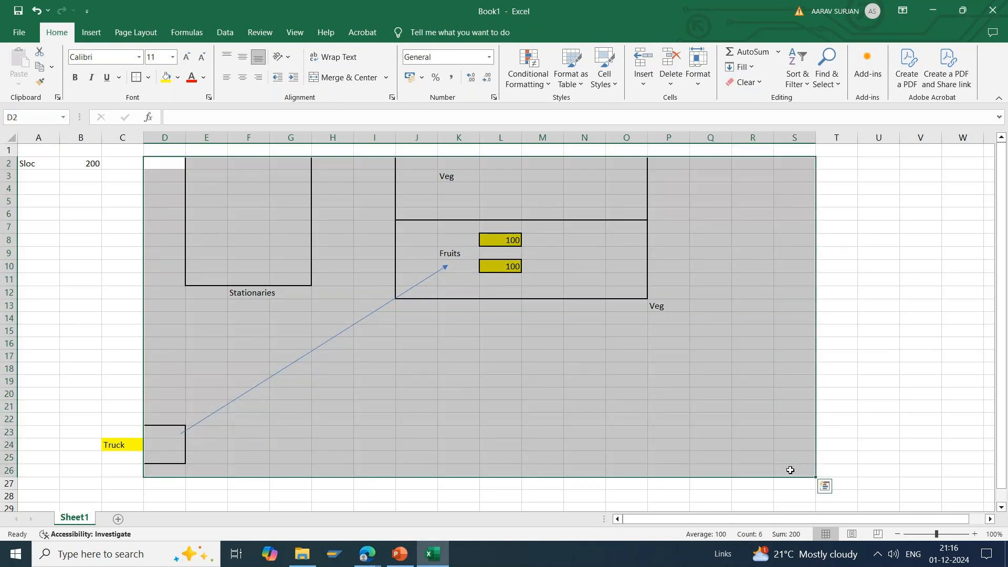
pyautogui.click(834, 158)
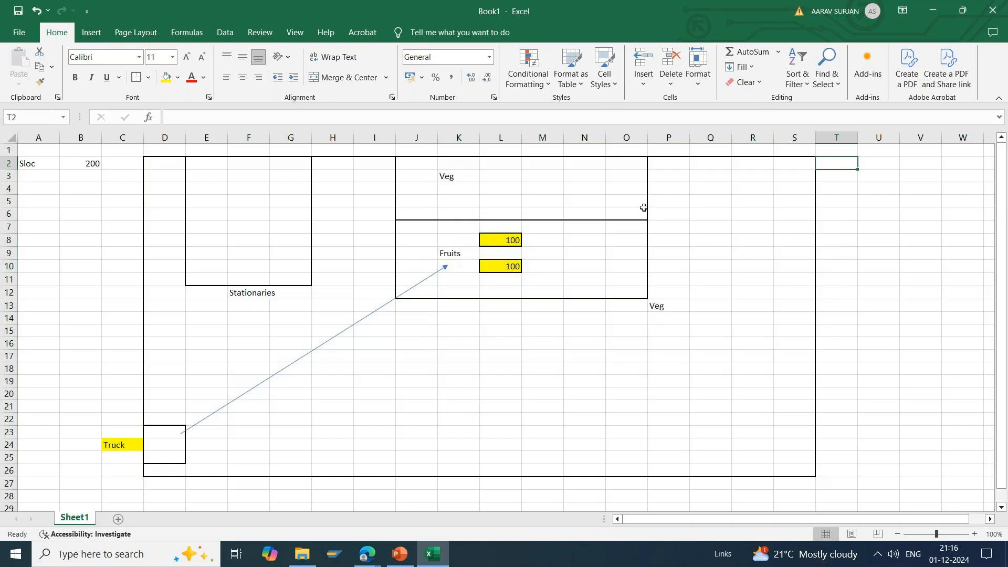
# Step: Enter "ST" in H11 beside the Stationaries block and "SS" in P5 beside the upper Veg section
pyautogui.moveTo(210, 162); pyautogui.dragTo(292, 281)
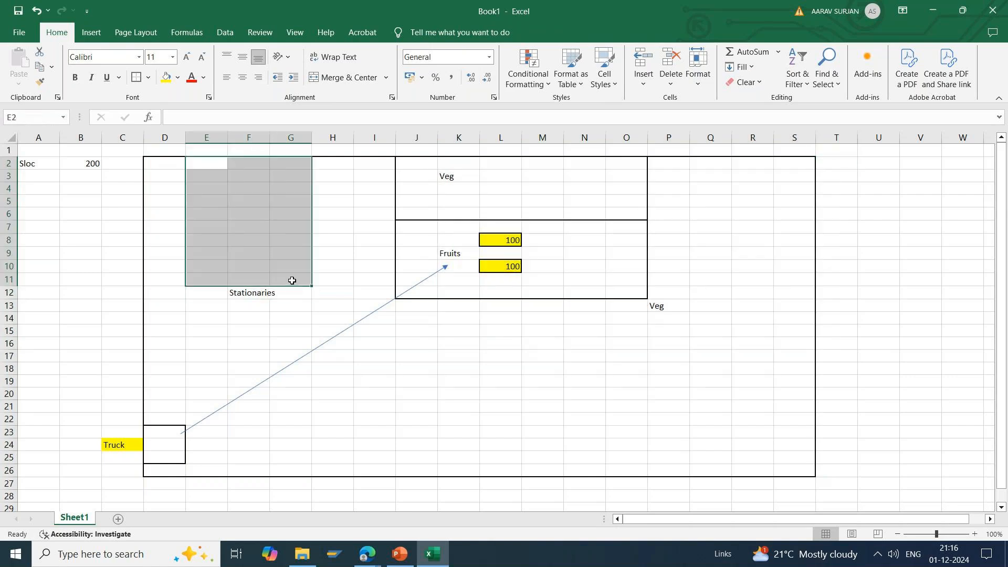
pyautogui.doubleClick(332, 278)
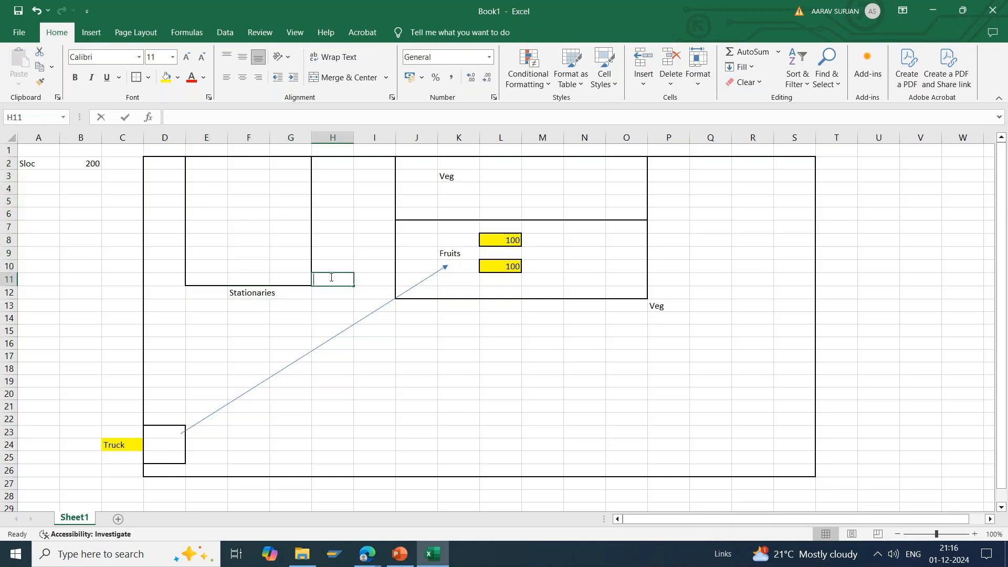
pyautogui.write('ST')
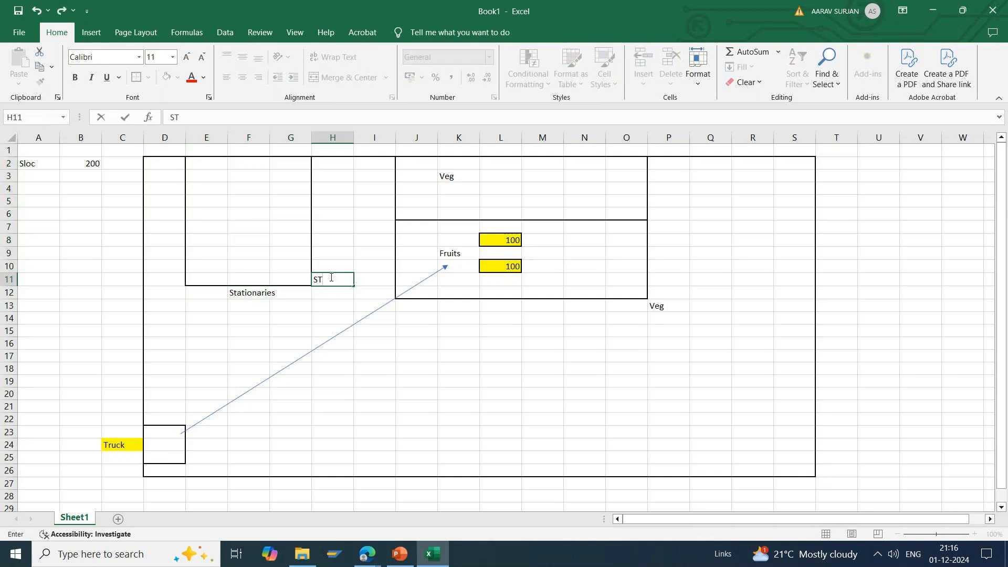
pyautogui.moveTo(201, 164); pyautogui.dragTo(286, 279)
pyautogui.moveTo(398, 168); pyautogui.dragTo(615, 216)
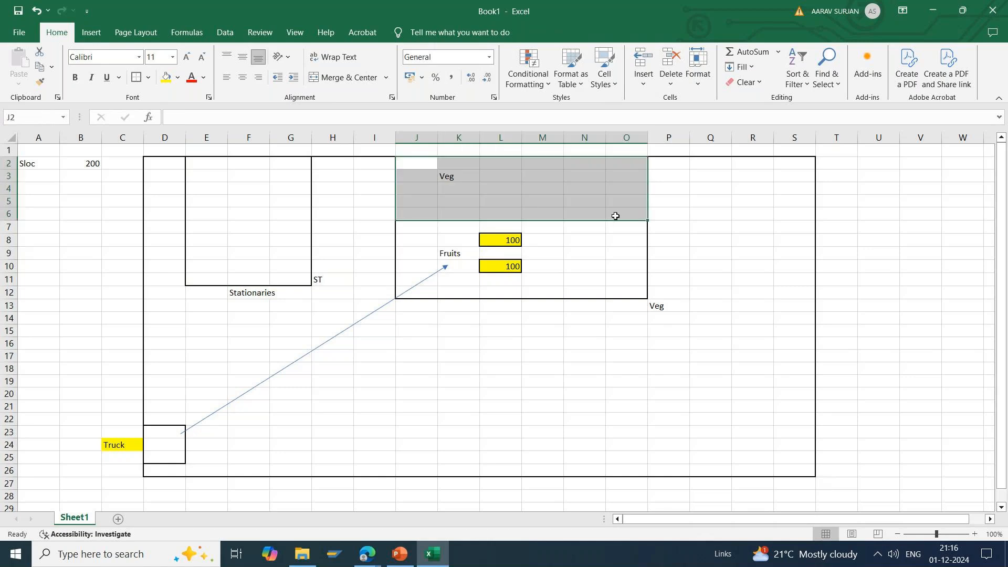
pyautogui.doubleClick(683, 203)
pyautogui.write('SS')
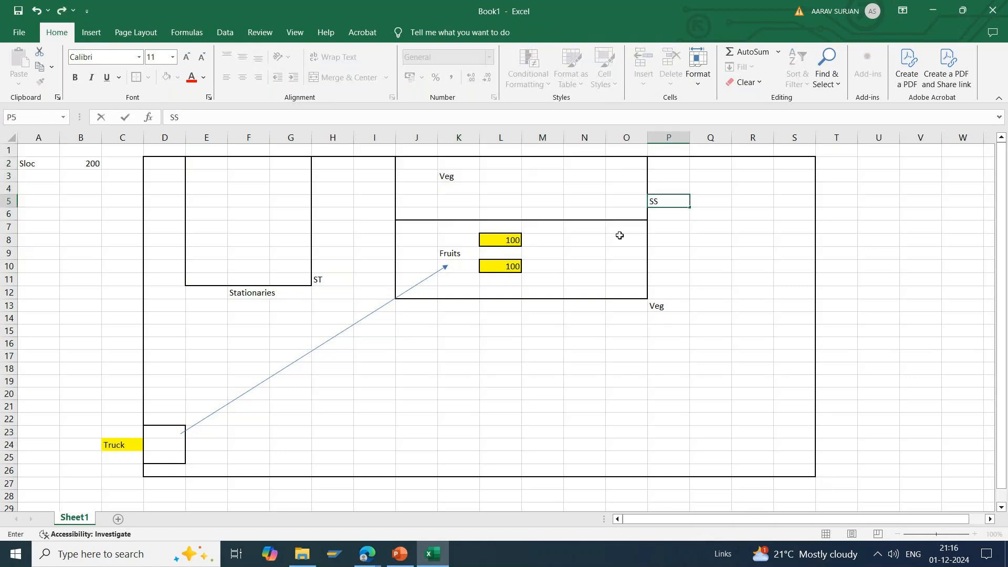
# Step: Enter "SB" in M10, beside the lower yellow cell in the Fruits section
pyautogui.click(534, 266)
pyautogui.click(503, 268)
pyautogui.doubleClick(543, 266)
pyautogui.write('SB')
pyautogui.press('Return')
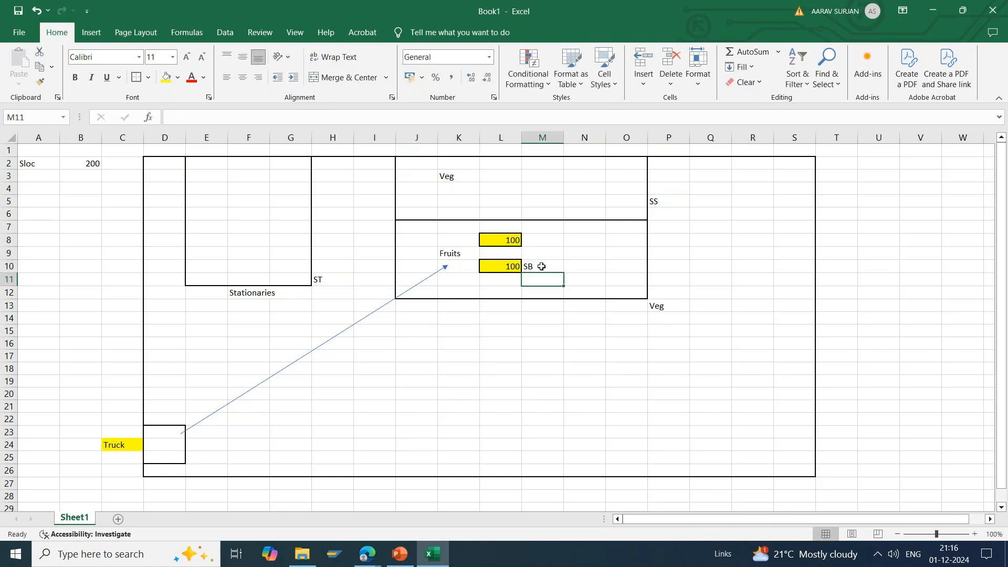
pyautogui.click(491, 353)
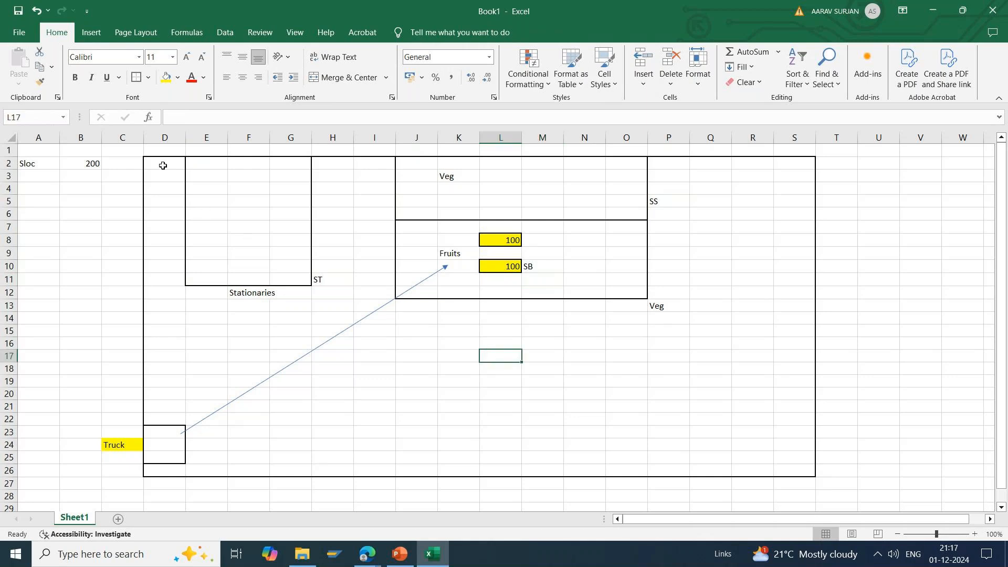
pyautogui.moveTo(163, 166); pyautogui.dragTo(793, 472)
pyautogui.click(575, 402)
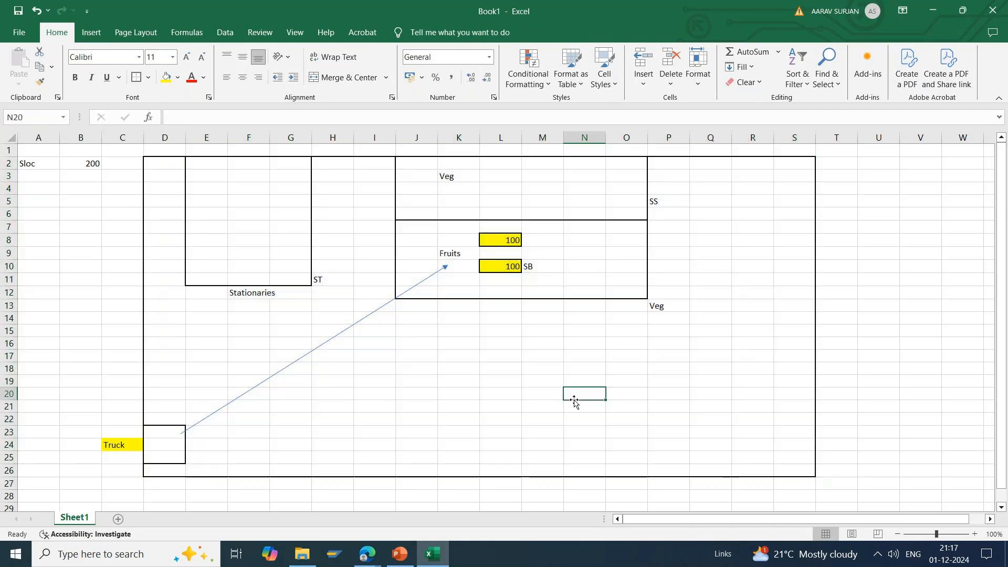
pyautogui.click(405, 556)
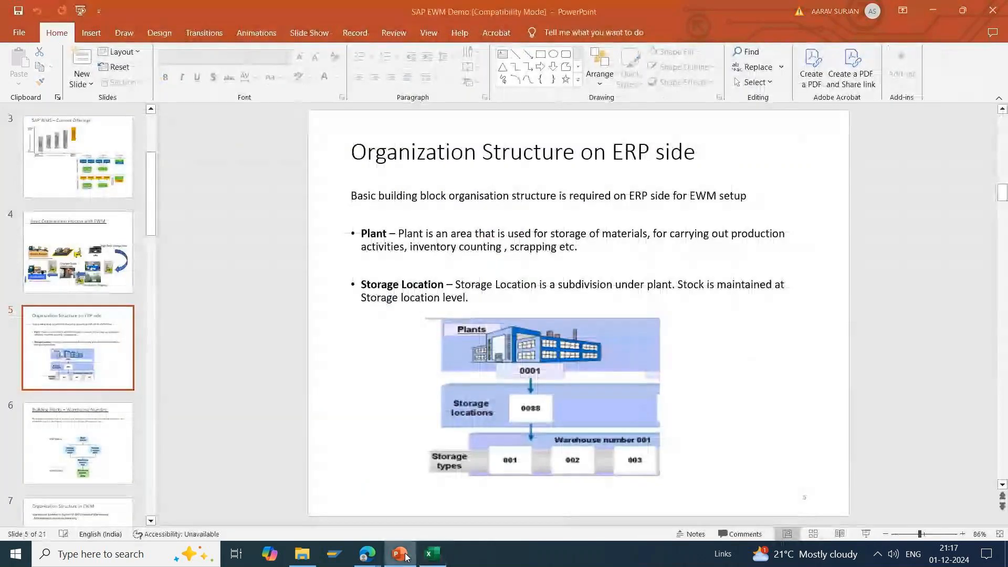
pyautogui.click(405, 555)
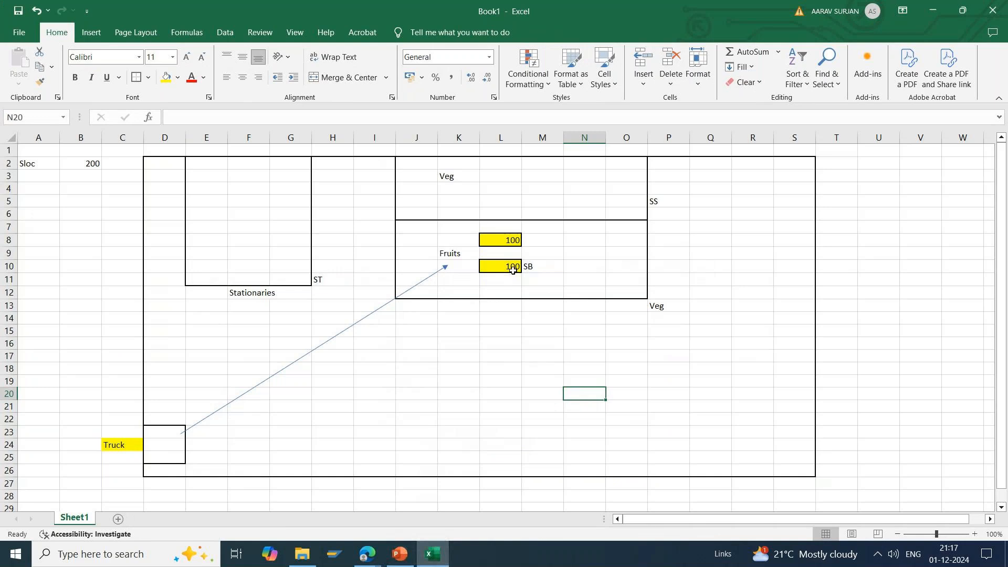
pyautogui.click(541, 252)
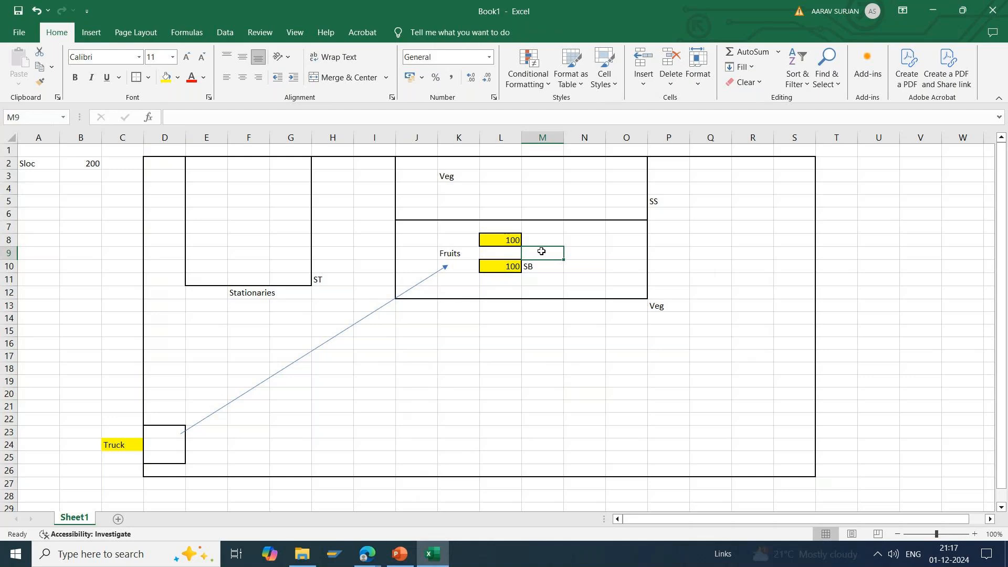
# Step: Outline the range Q2:S26 with an outside border and fill cell S2 inside it with yellow
pyautogui.moveTo(704, 162); pyautogui.dragTo(798, 467)
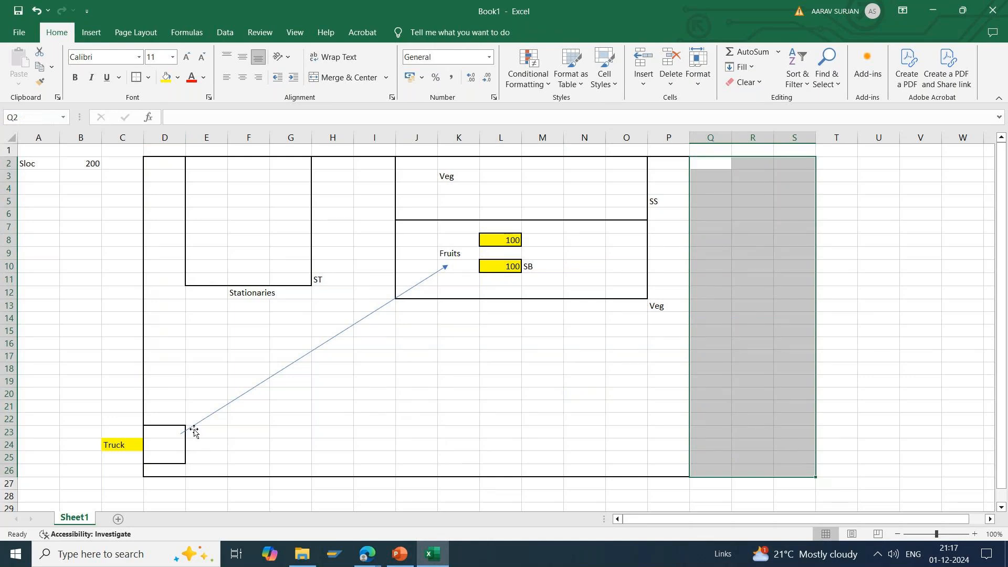
pyautogui.click(663, 440)
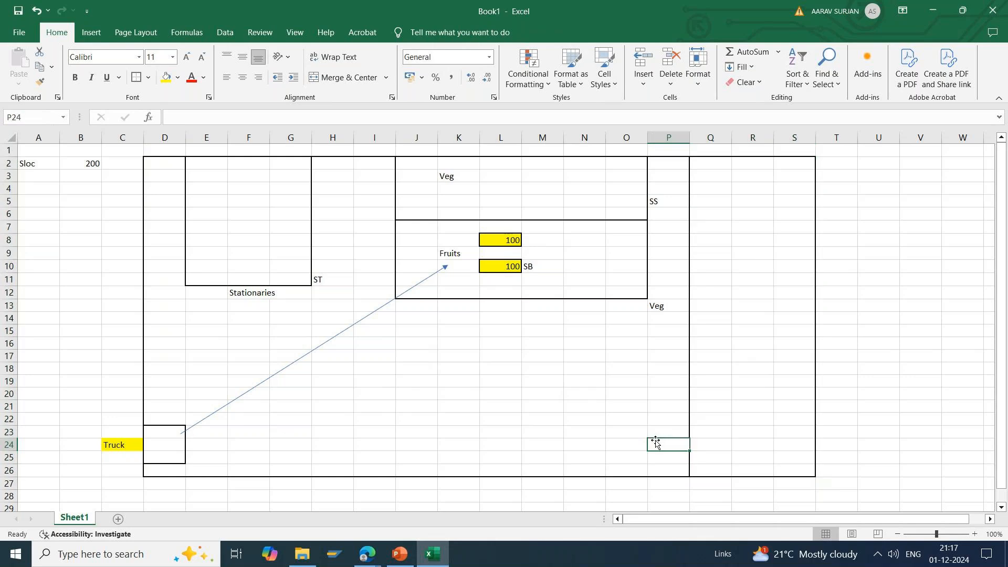
pyautogui.click(786, 161)
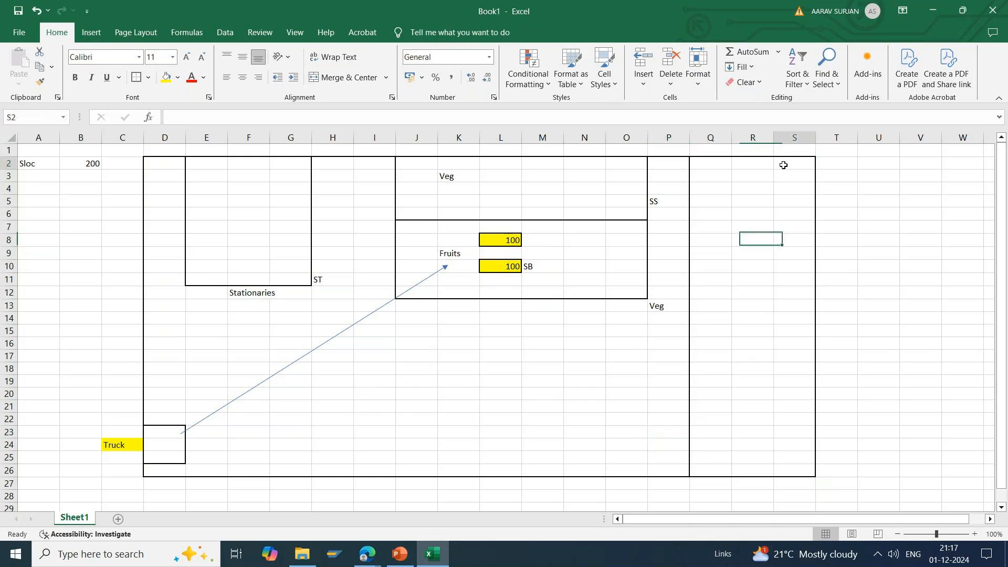
pyautogui.click(166, 77)
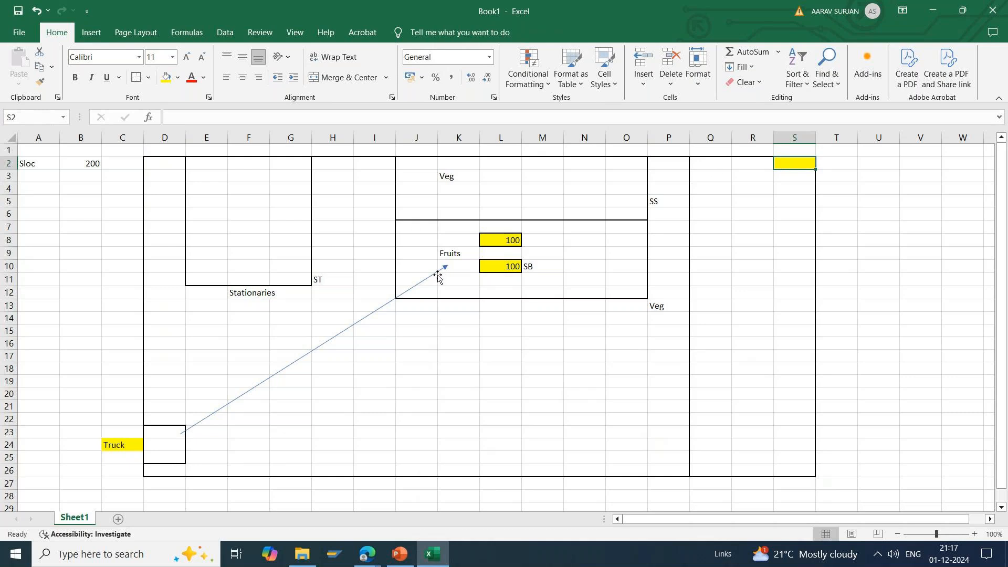
pyautogui.click(237, 428)
pyautogui.moveTo(235, 436); pyautogui.dragTo(238, 441)
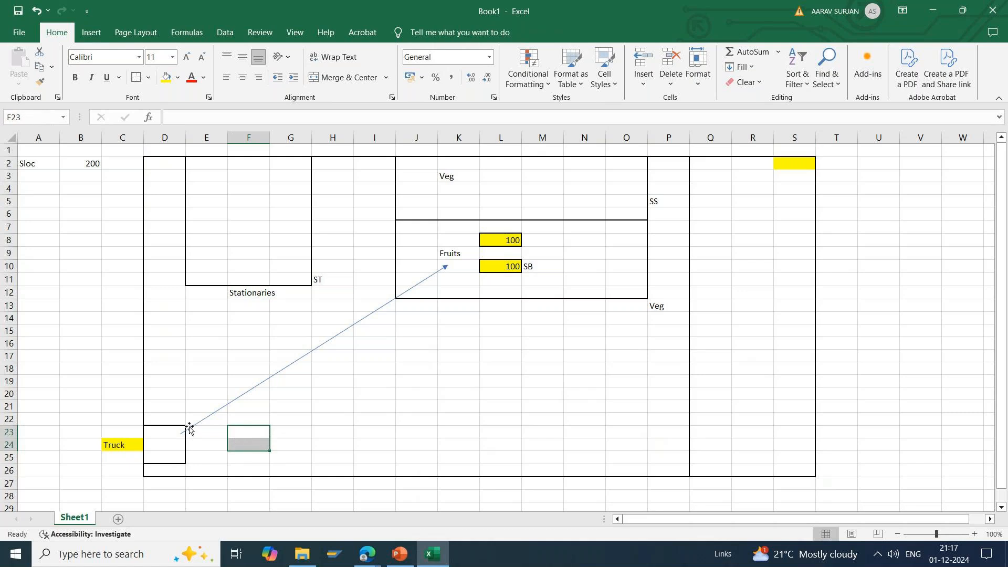
pyautogui.click(240, 444)
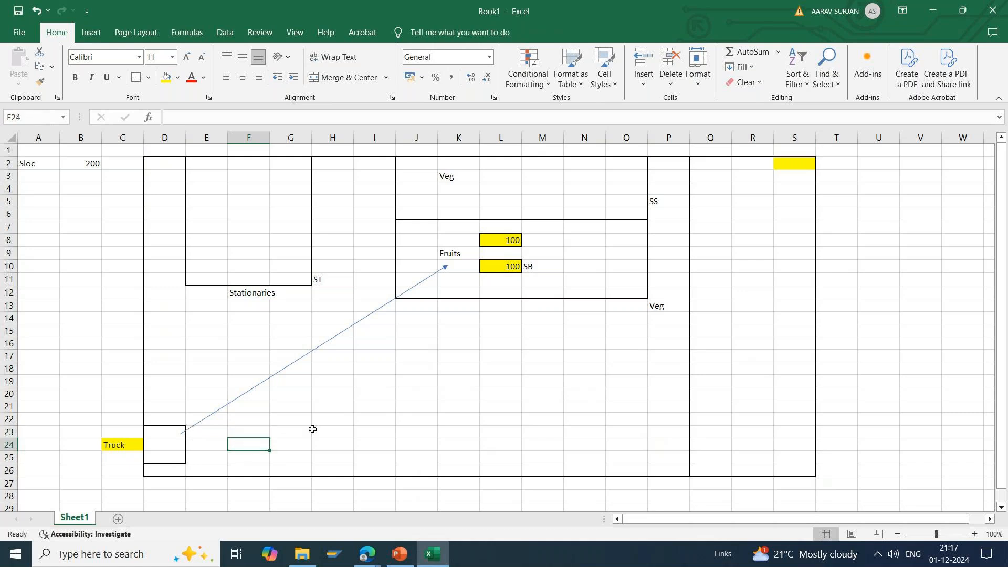
pyautogui.click(665, 443)
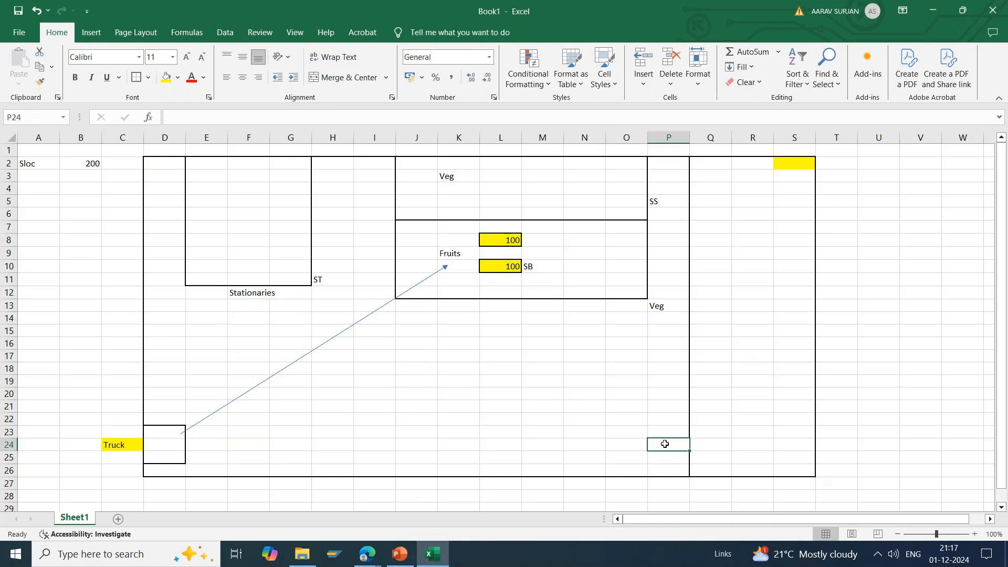
pyautogui.click(791, 165)
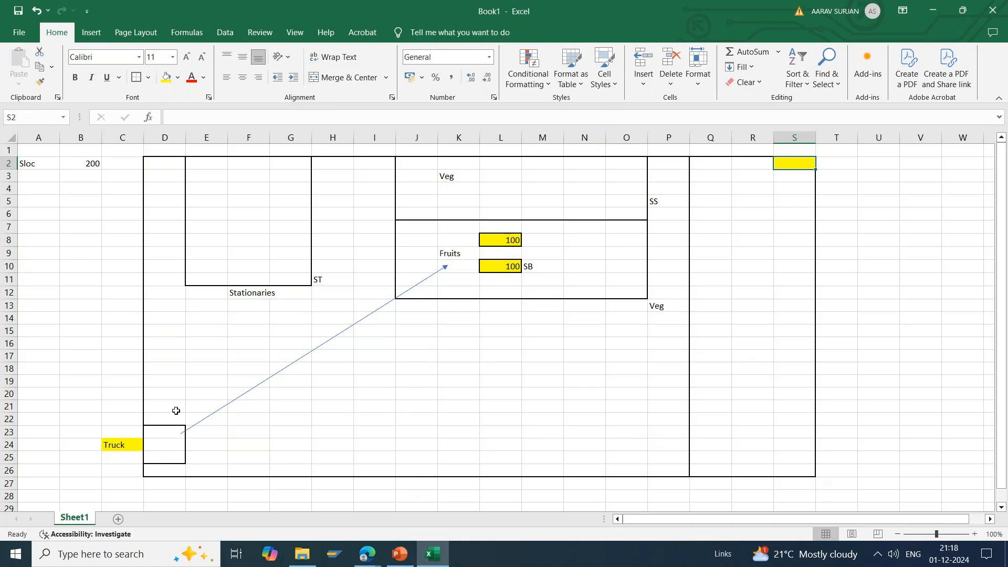
pyautogui.moveTo(176, 417); pyautogui.dragTo(172, 466)
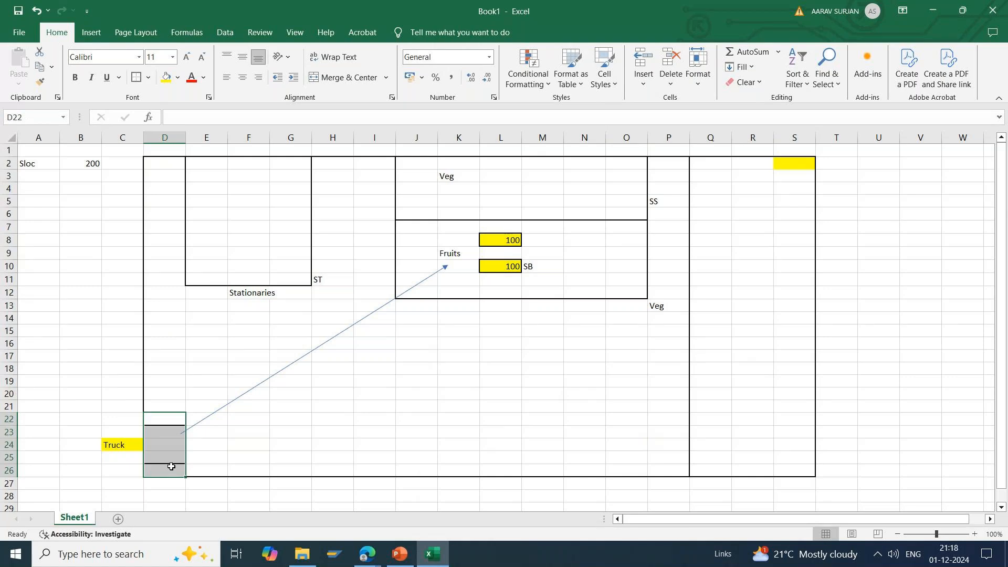
pyautogui.click(362, 406)
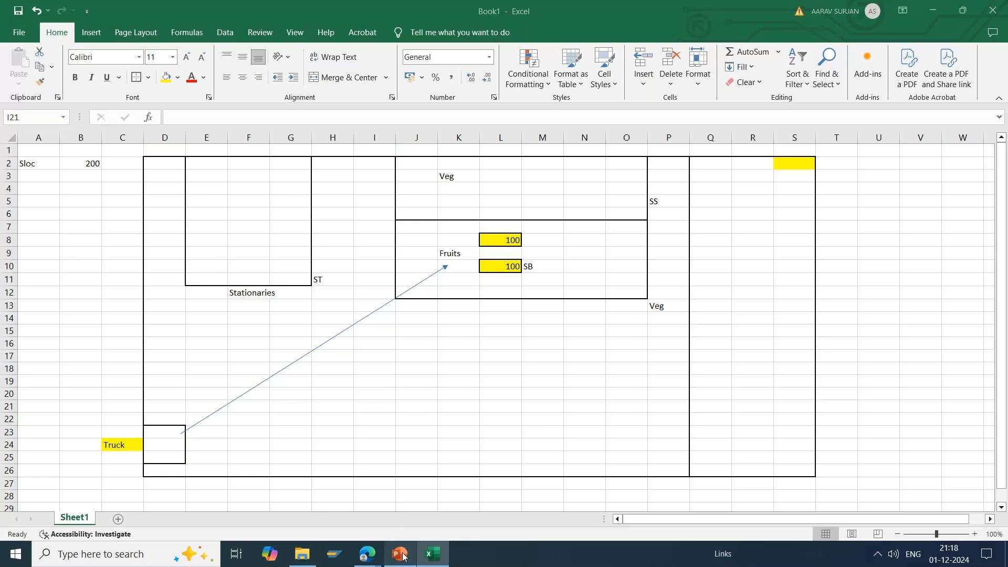
# Step: Switch to the SAP EWM Demo presentation in PowerPoint, start the slide show from slide 5 and advance to the Building Blocks – Warehouse Number slide
pyautogui.click(400, 554)
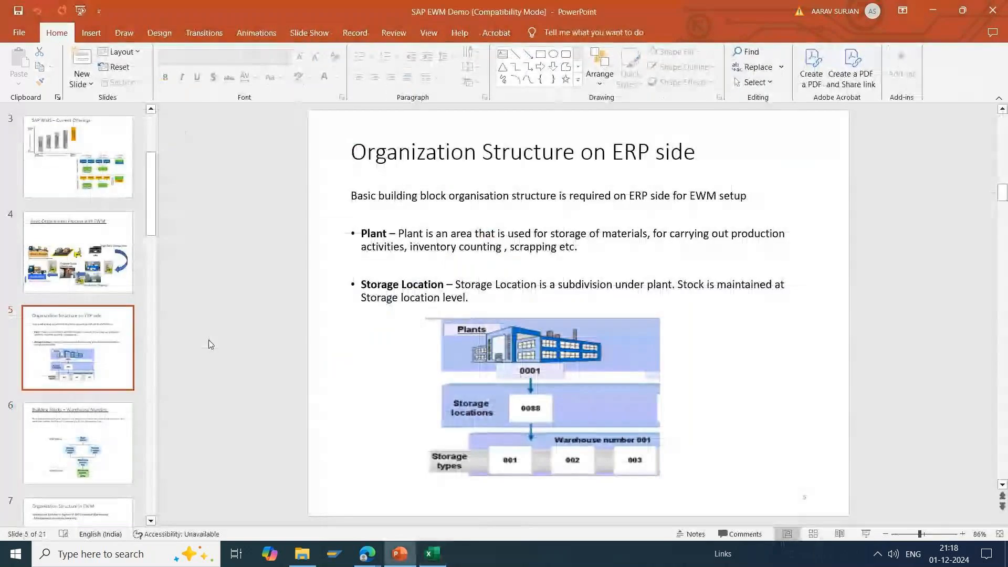
pyautogui.click(866, 534)
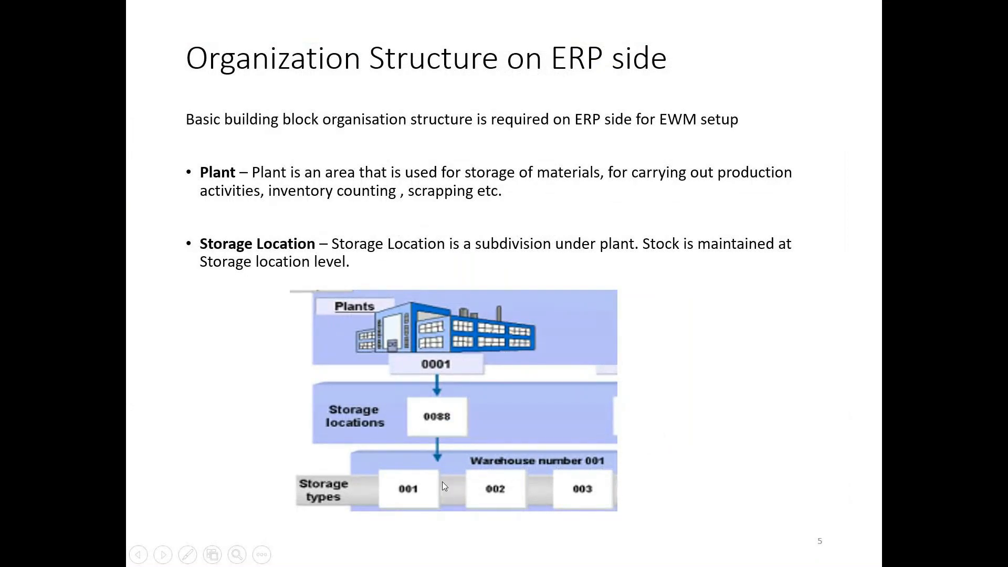
pyautogui.click(411, 502)
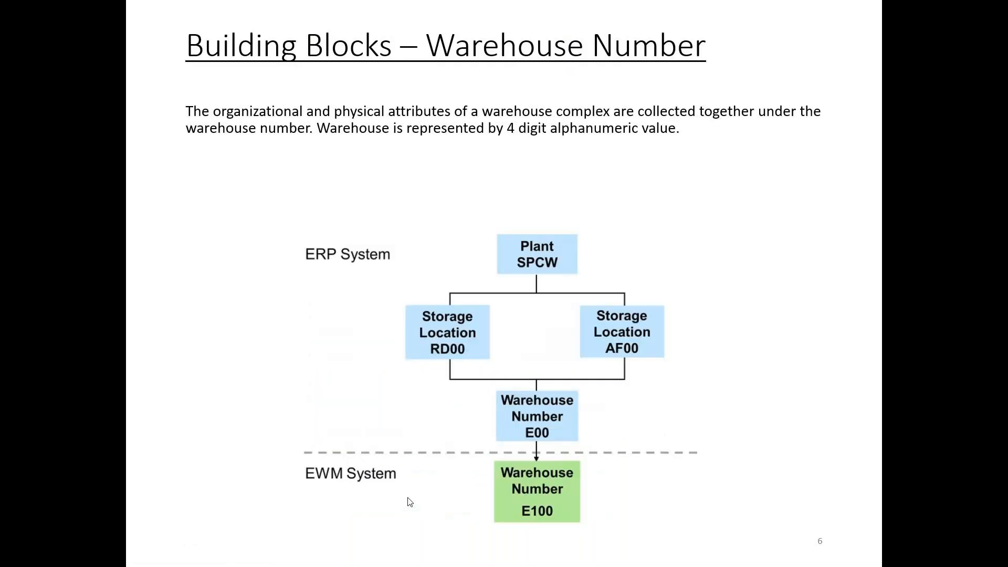
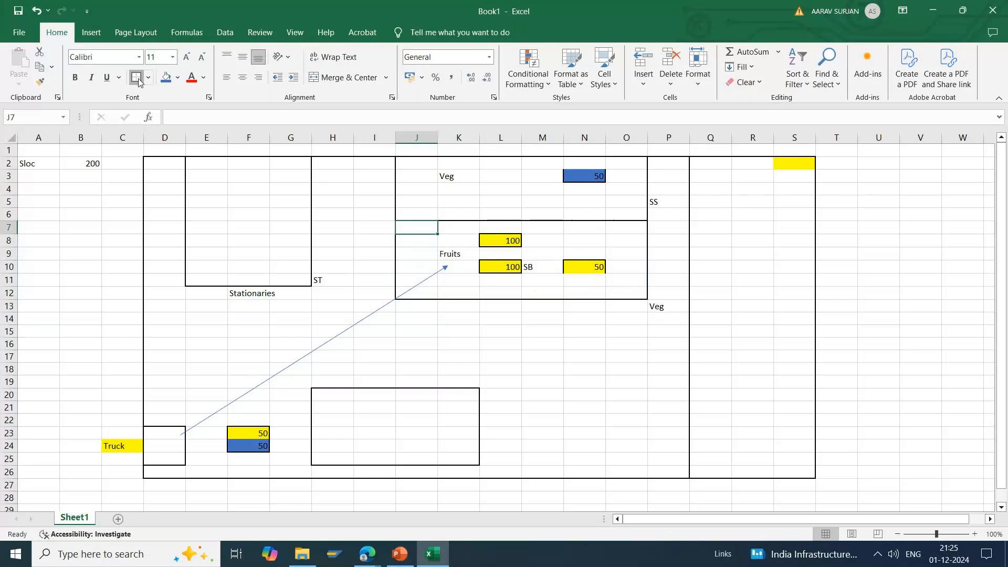
# Step: Outline each of the cells J8, J9 and J10 along the Fruits section's edge with its own outside border
pyautogui.click(422, 242)
pyautogui.click(137, 77)
pyautogui.click(421, 256)
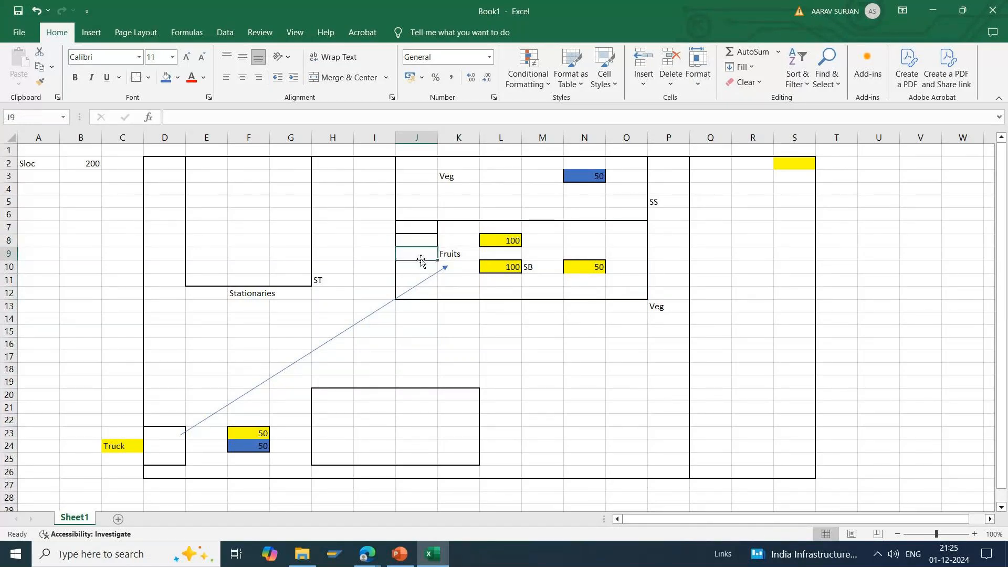
pyautogui.click(137, 83)
pyautogui.click(411, 267)
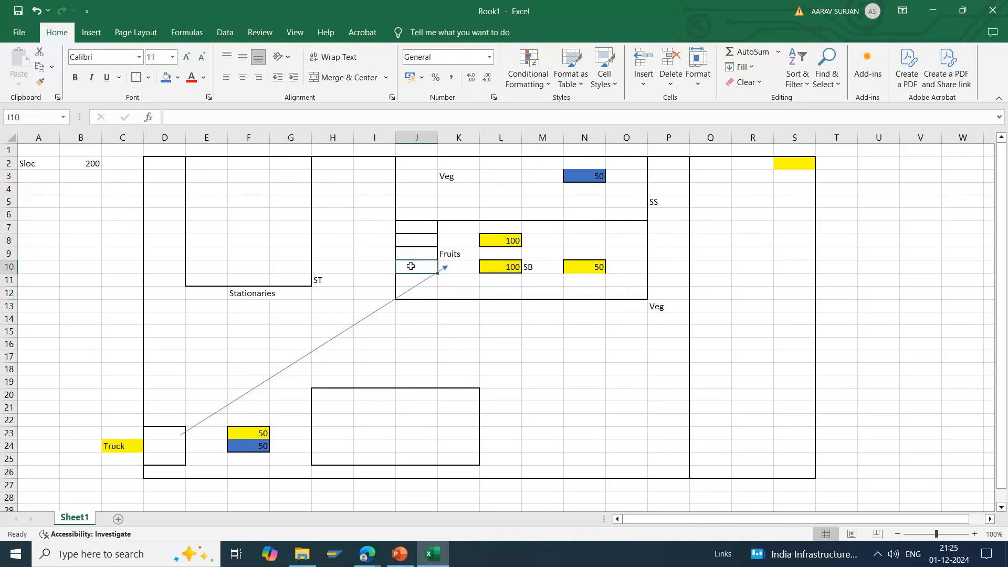
pyautogui.click(135, 85)
# Step: Number the bordered cells J7 to J10 in the Fruits section 1, 2, 3 and 4 downward
pyautogui.click(424, 232)
pyautogui.write('1')
pyautogui.press('Return')
pyautogui.write('2')
pyautogui.press('Return')
pyautogui.write('3')
pyautogui.press('Return')
pyautogui.write('4')
pyautogui.press('Return')
pyautogui.click(466, 335)
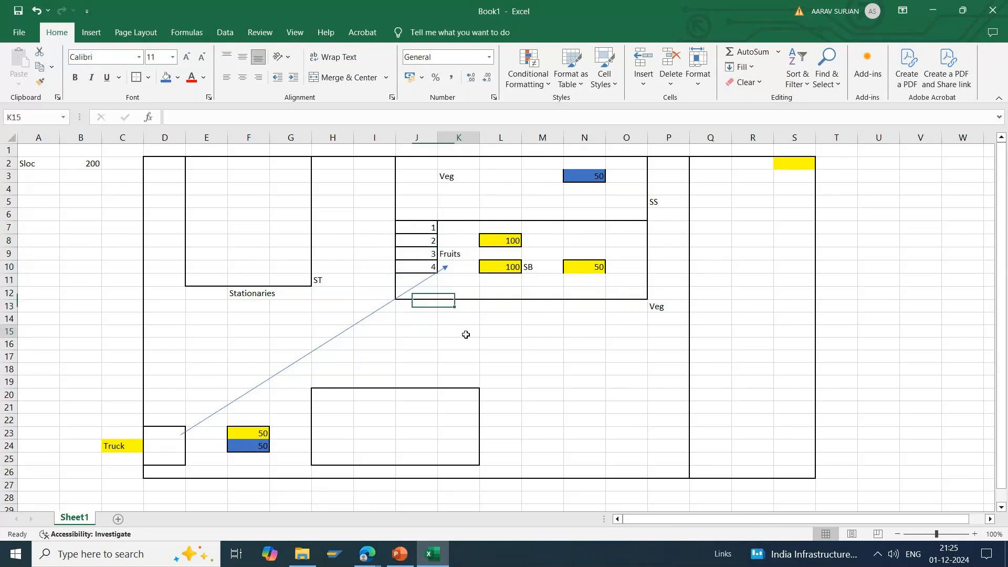
# Step: Fill cell F21 above the truck's unloaded stock with yellow
pyautogui.click(249, 406)
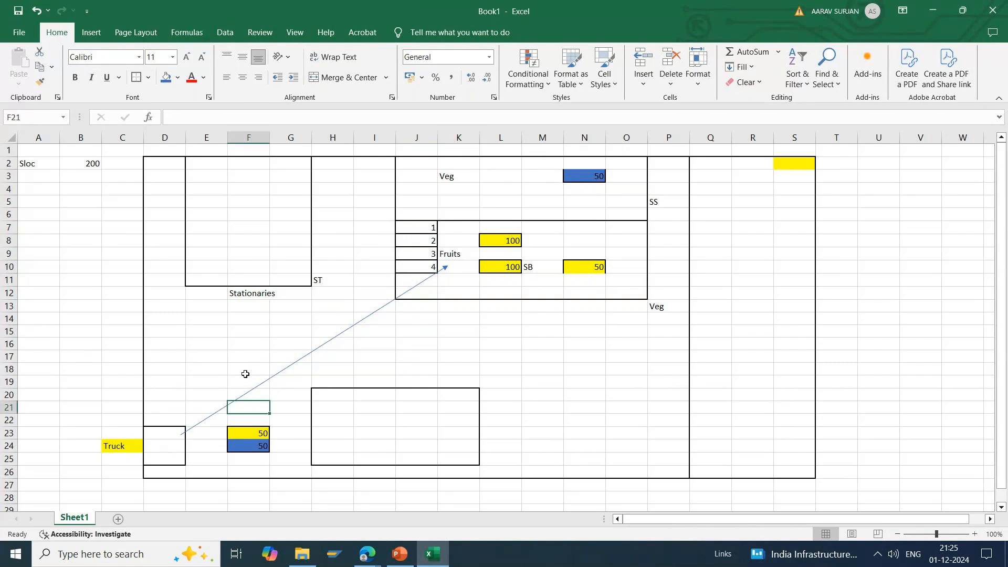
pyautogui.click(178, 83)
pyautogui.click(199, 223)
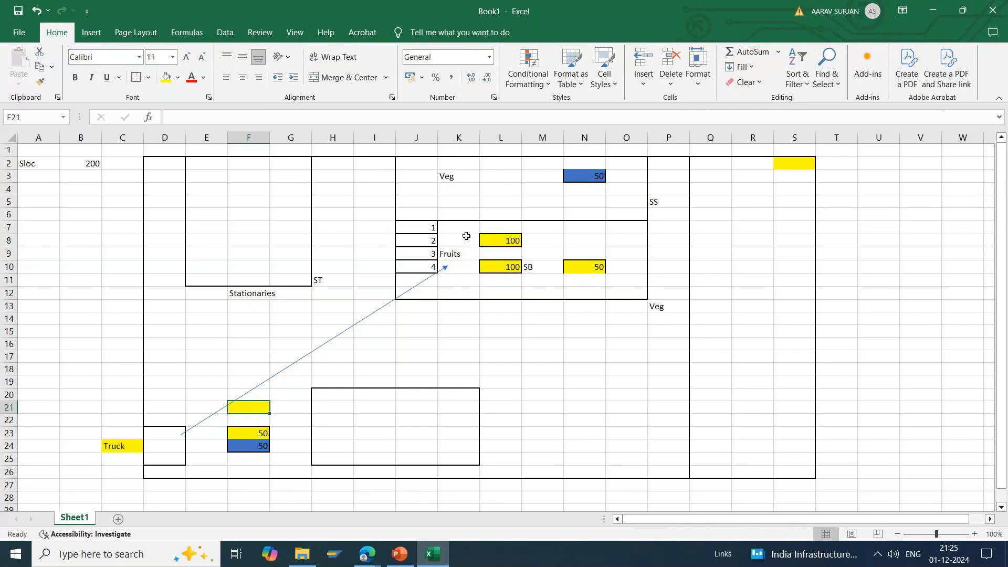
# Step: Examine the numbered cells J7:J10 within the whole Fruits section J7:O12
pyautogui.click(417, 227)
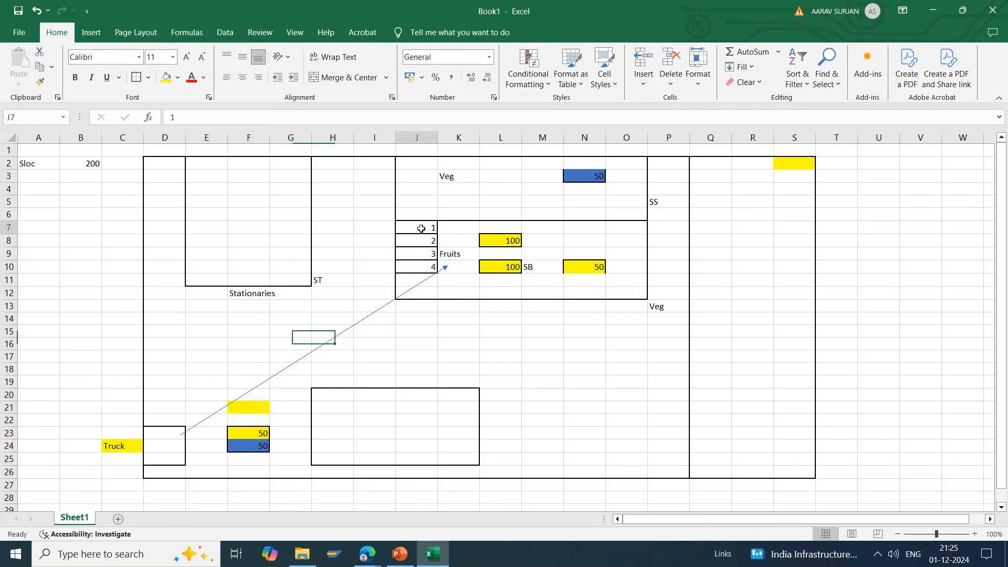
pyautogui.click(595, 237)
pyautogui.click(507, 227)
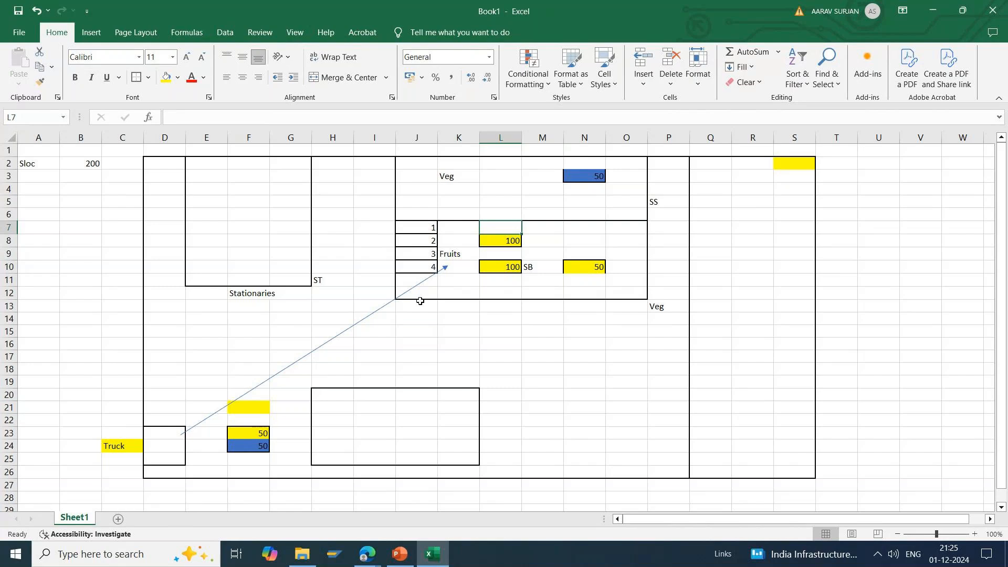
pyautogui.click(424, 231)
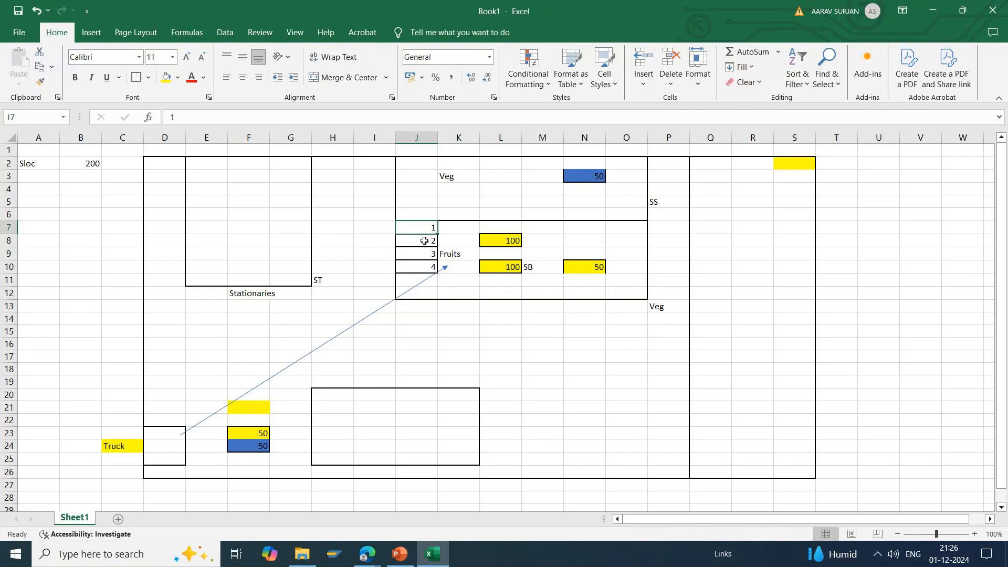
pyautogui.moveTo(418, 232); pyautogui.dragTo(419, 268)
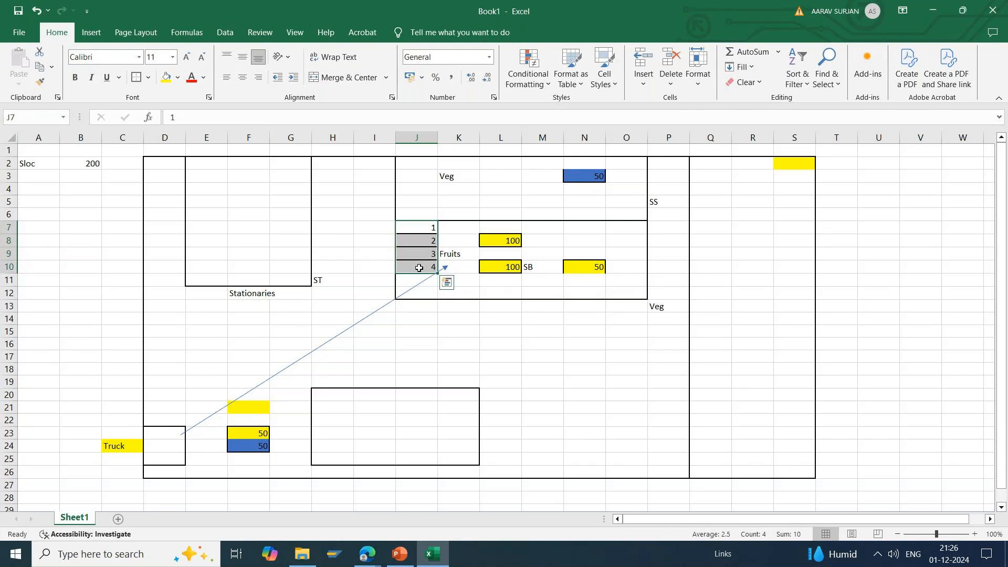
pyautogui.moveTo(408, 227); pyautogui.dragTo(416, 267)
pyautogui.click(416, 224)
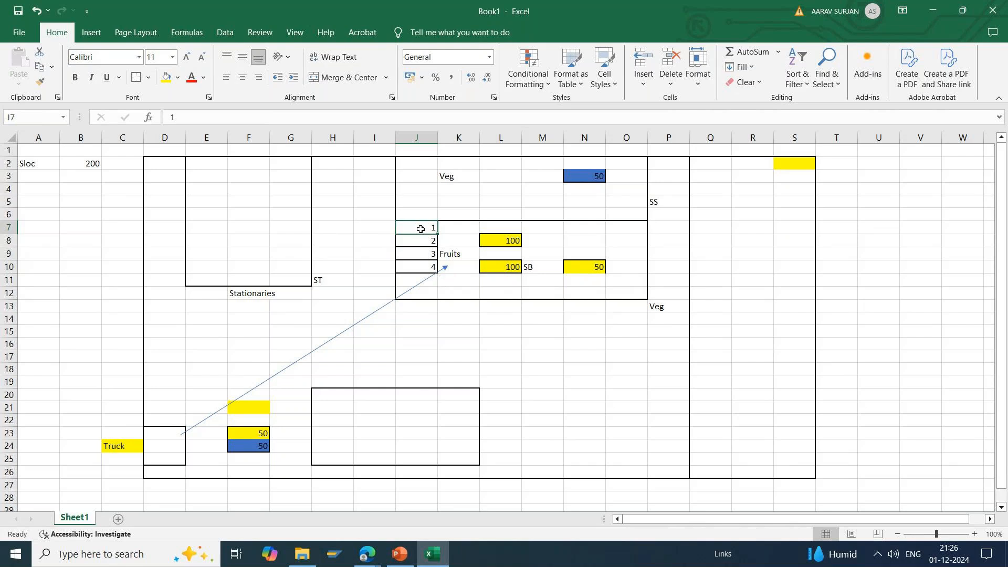
pyautogui.click(417, 269)
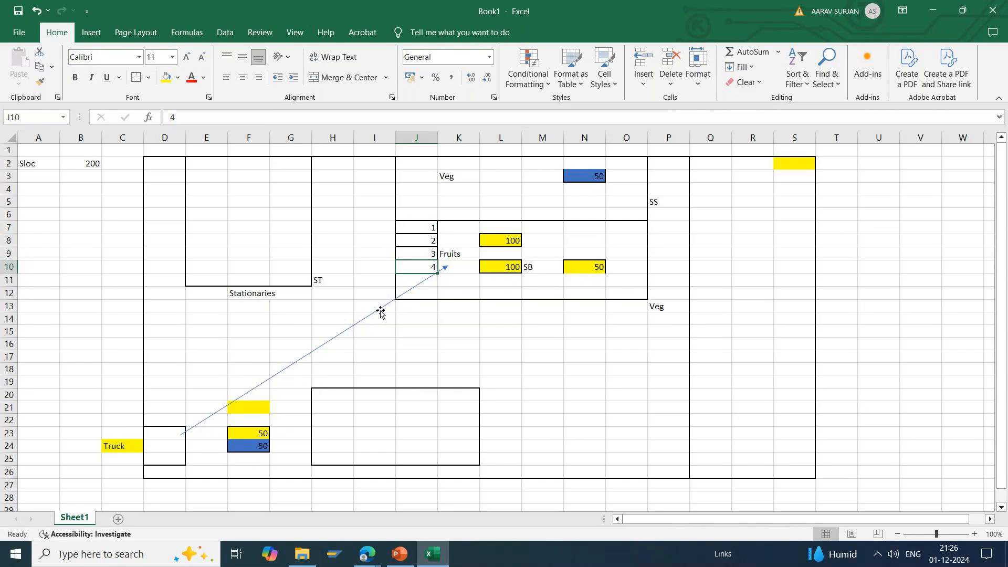
pyautogui.click(435, 331)
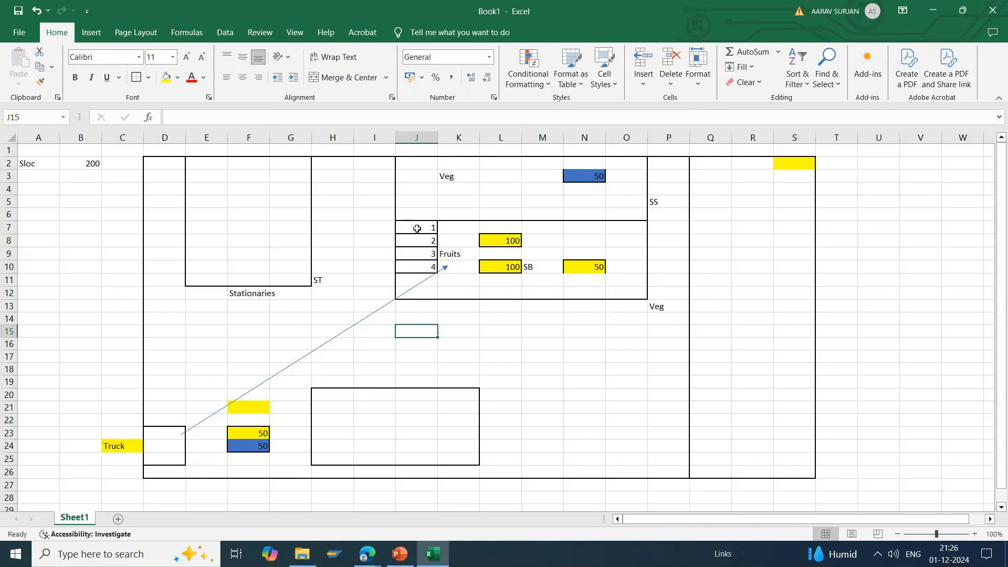
pyautogui.moveTo(418, 228); pyautogui.dragTo(634, 295)
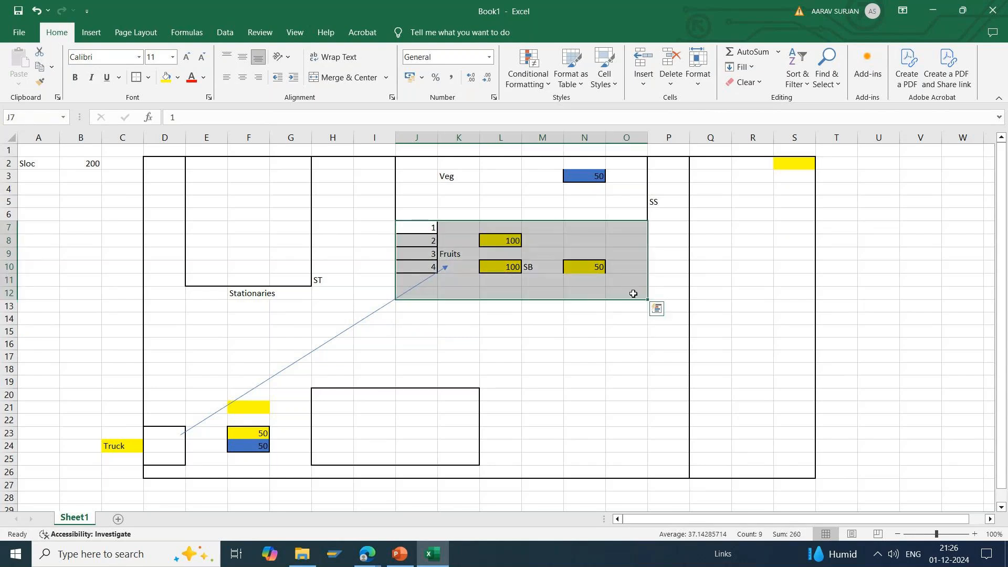
pyautogui.click(446, 244)
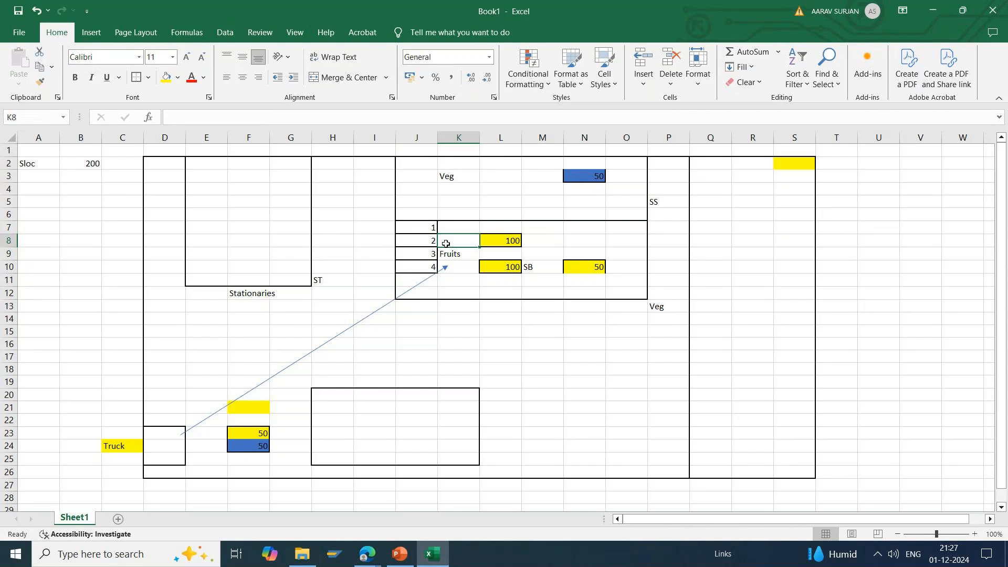
# Step: Trace the numbered cells J7:J10 from first to last and back to review their order
pyautogui.click(333, 371)
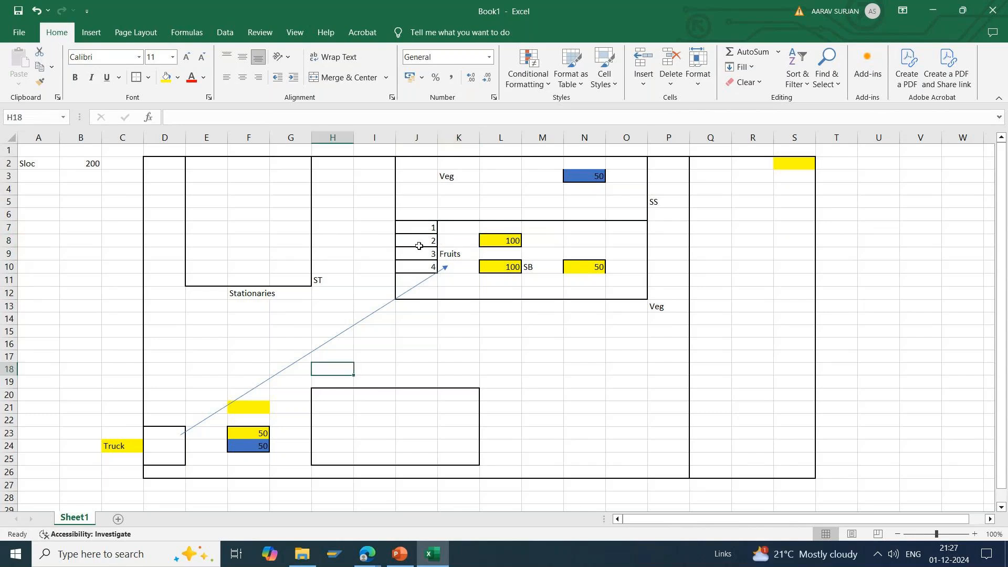
pyautogui.click(429, 227)
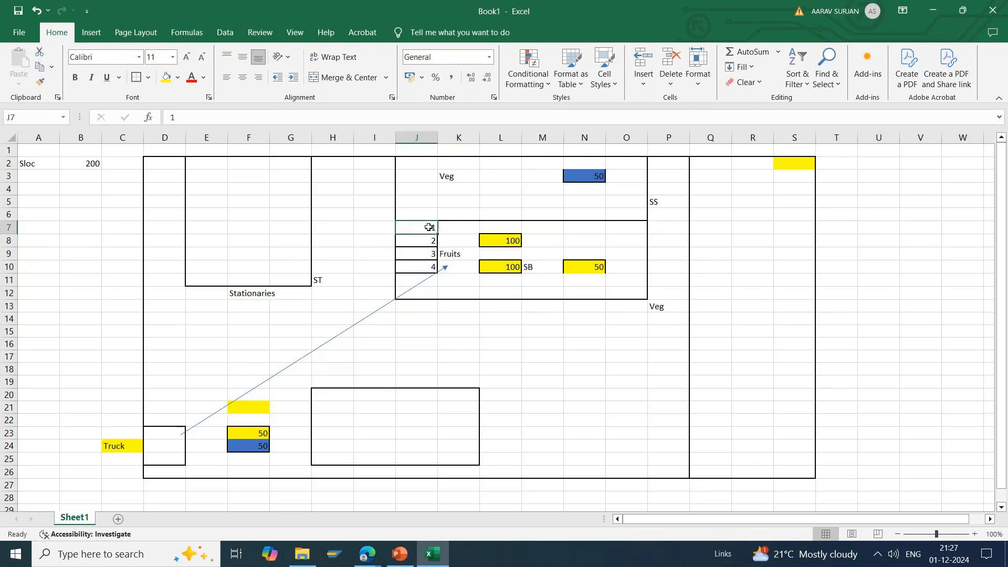
pyautogui.moveTo(430, 228); pyautogui.dragTo(426, 266)
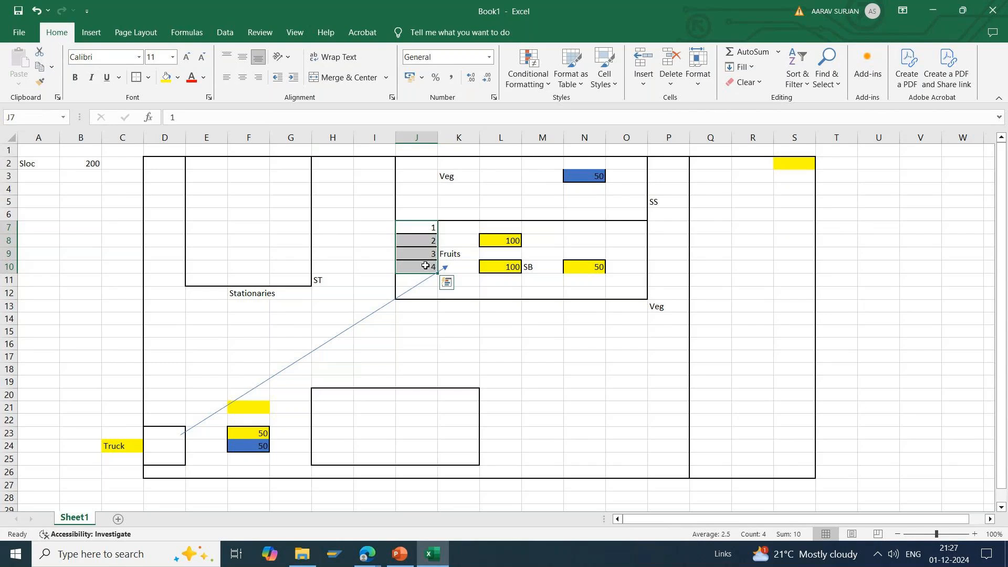
pyautogui.click(431, 228)
pyautogui.moveTo(430, 237); pyautogui.dragTo(425, 267)
pyautogui.click(424, 227)
pyautogui.moveTo(424, 227); pyautogui.dragTo(425, 268)
pyautogui.click(421, 268)
pyautogui.moveTo(422, 267); pyautogui.dragTo(421, 226)
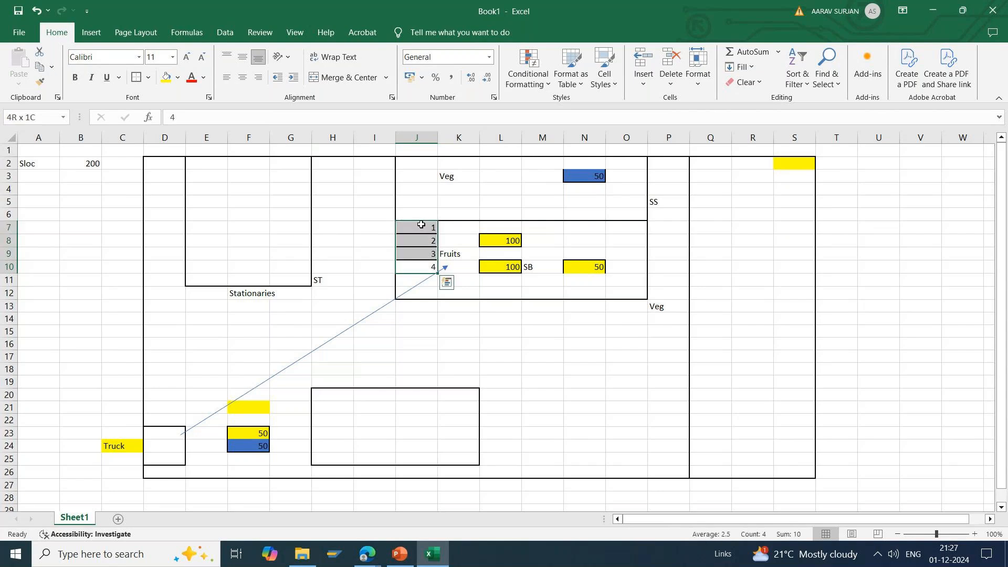
pyautogui.click(463, 240)
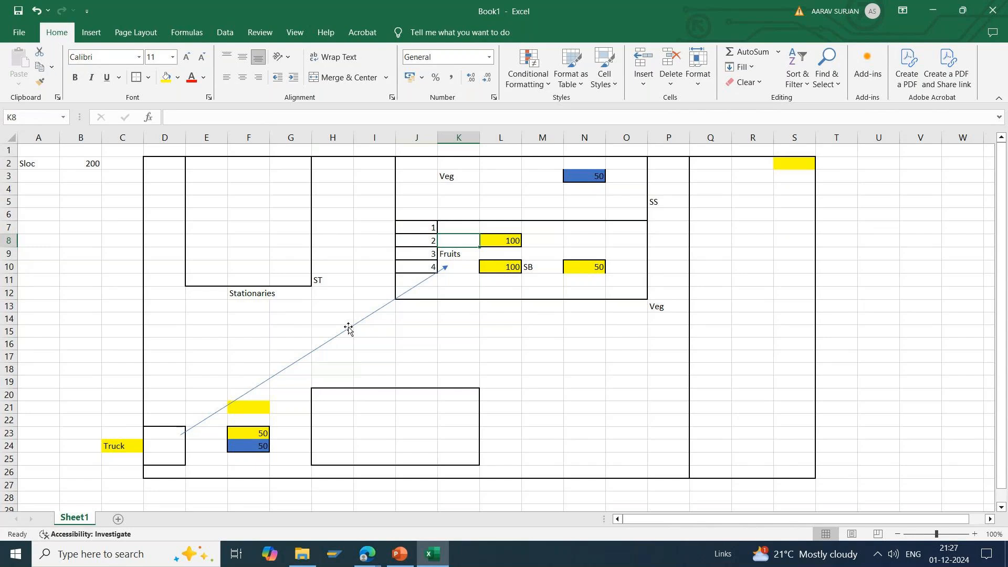
# Step: Compare the unloaded stock near the truck and yellow cell F21 with the Fruits section's stock in L8 and L10
pyautogui.click(246, 434)
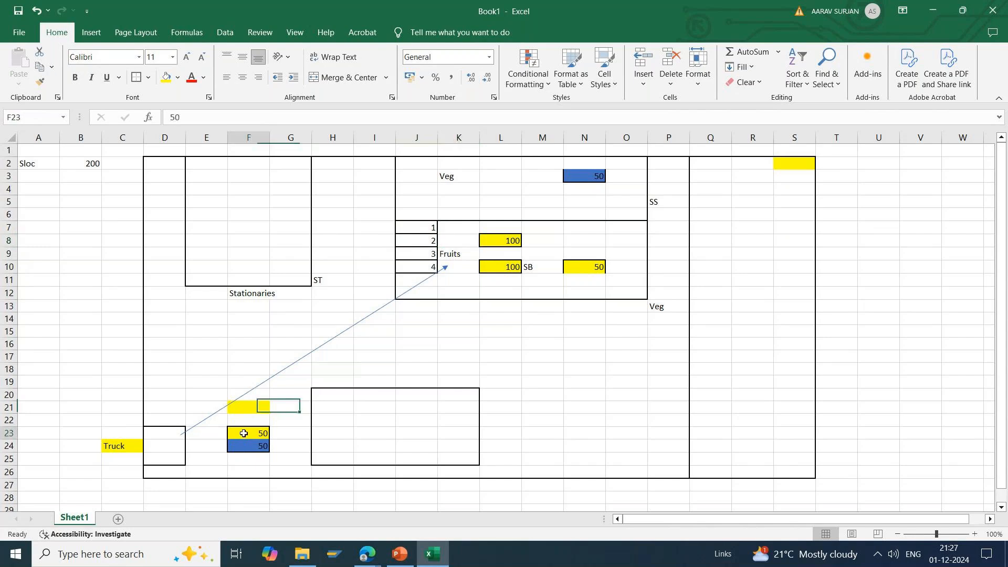
pyautogui.click(202, 384)
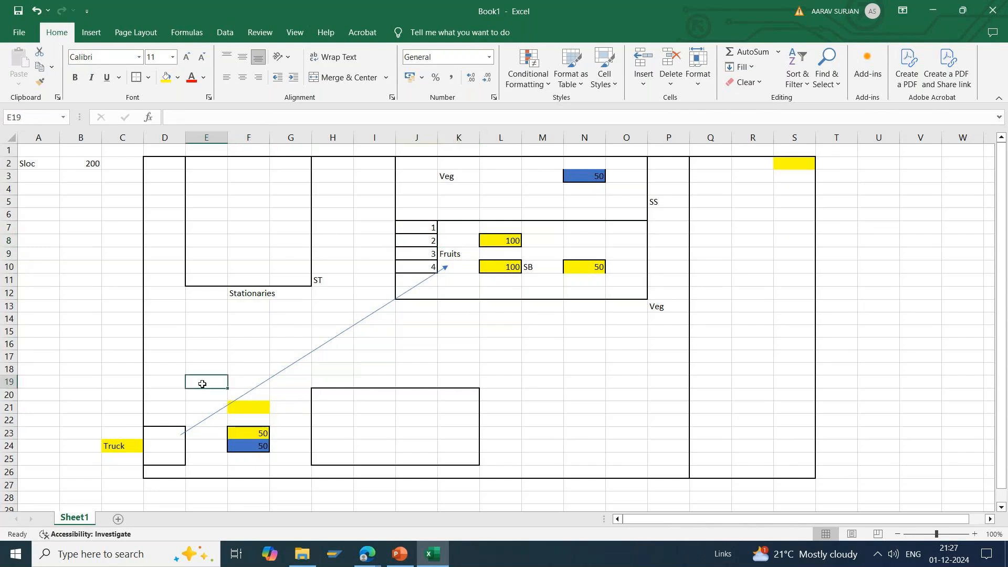
pyautogui.click(232, 460)
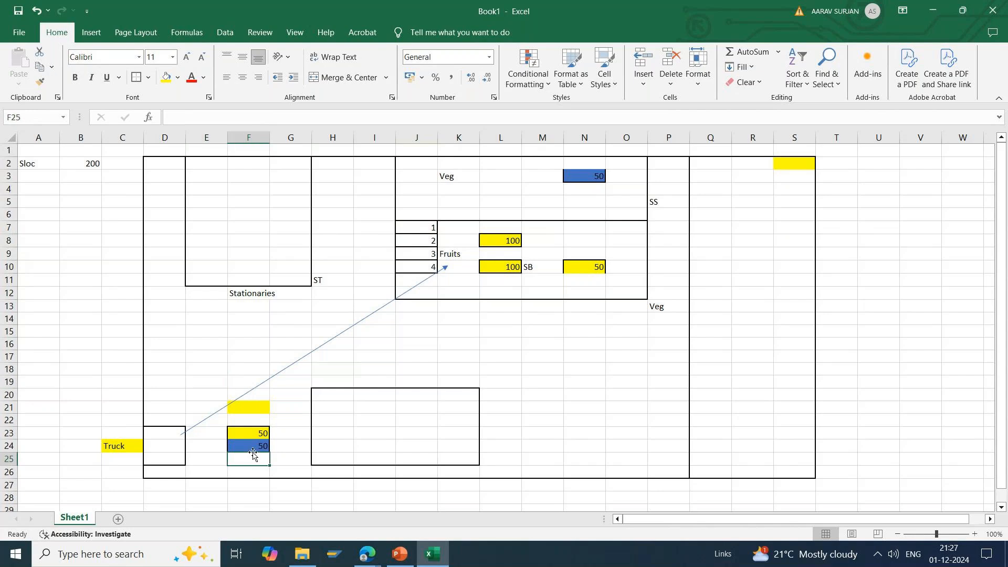
pyautogui.moveTo(423, 227); pyautogui.dragTo(640, 292)
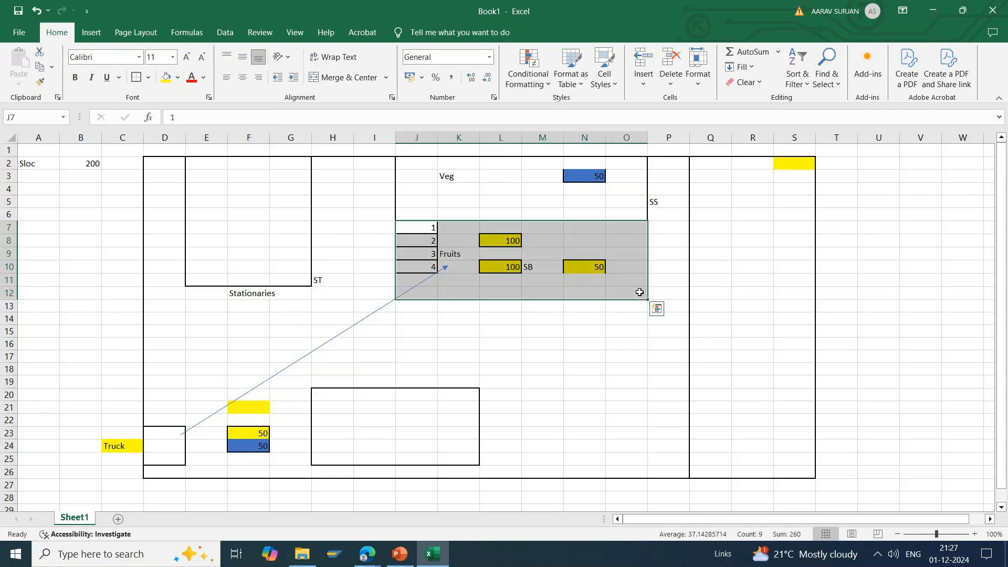
pyautogui.click(493, 266)
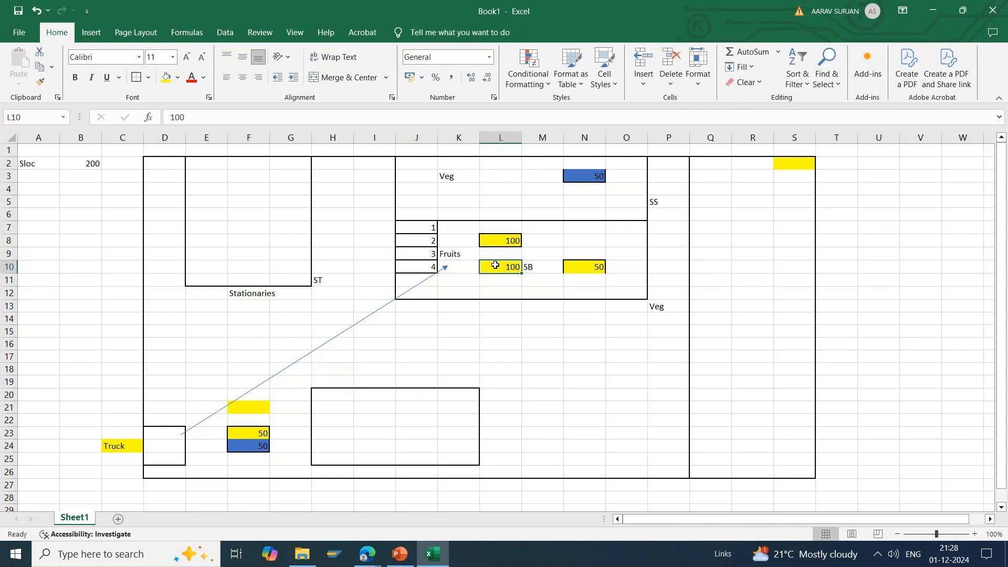
pyautogui.click(256, 409)
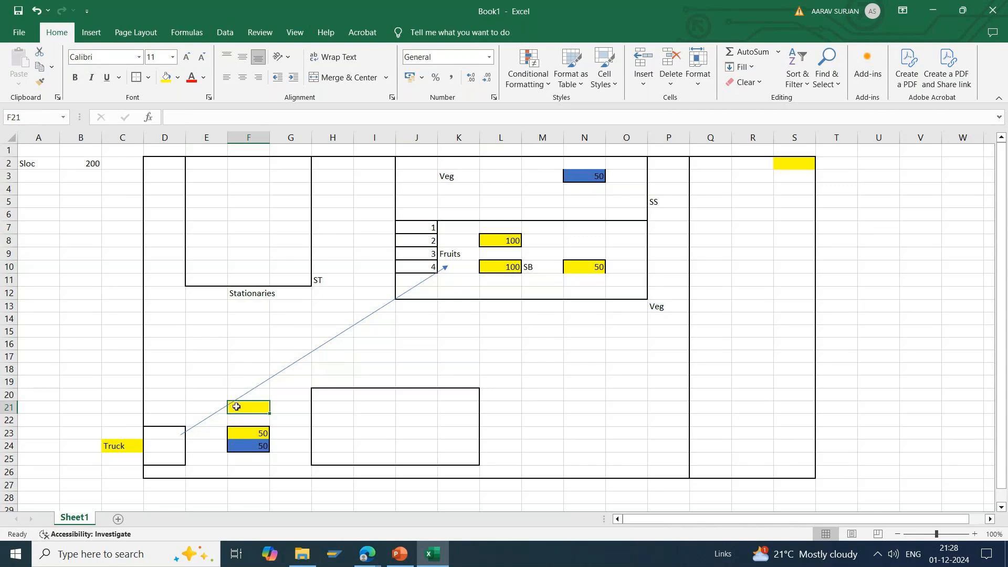
pyautogui.click(494, 239)
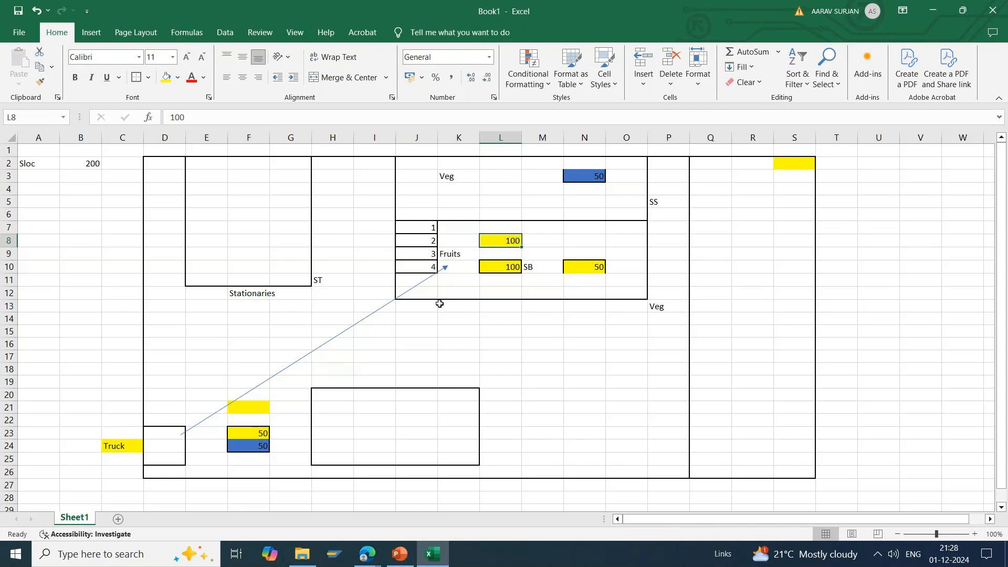
pyautogui.click(257, 409)
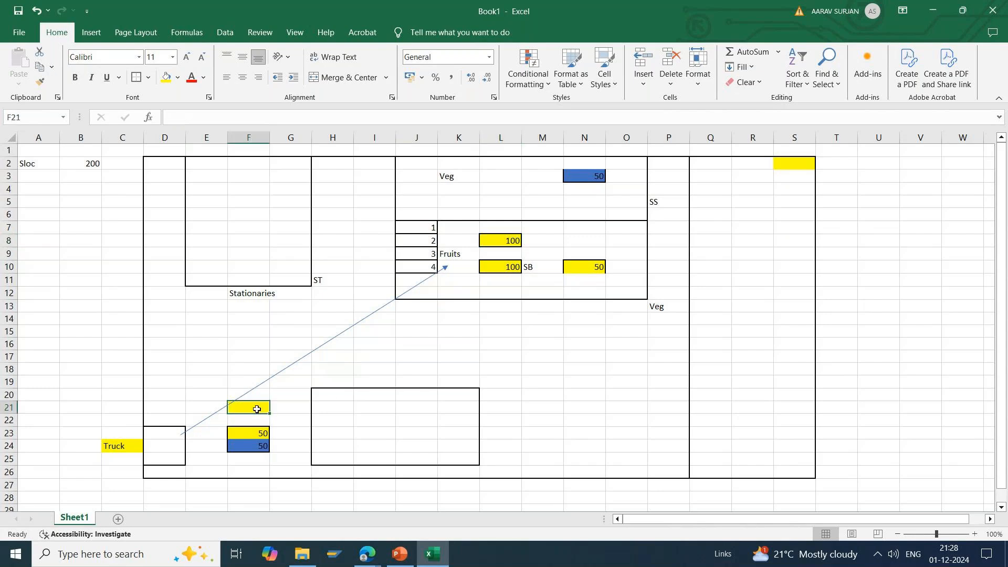
pyautogui.click(515, 238)
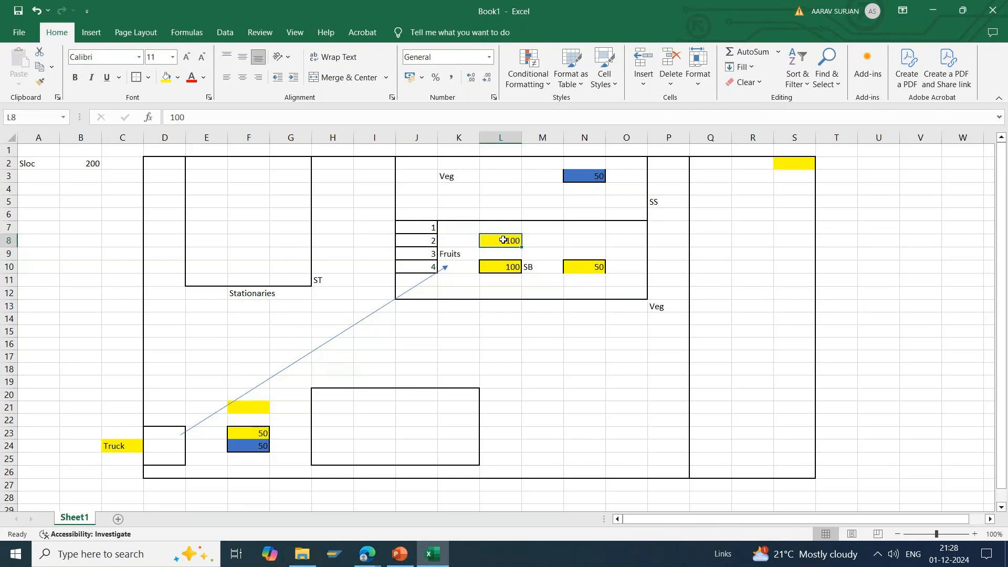
pyautogui.click(542, 246)
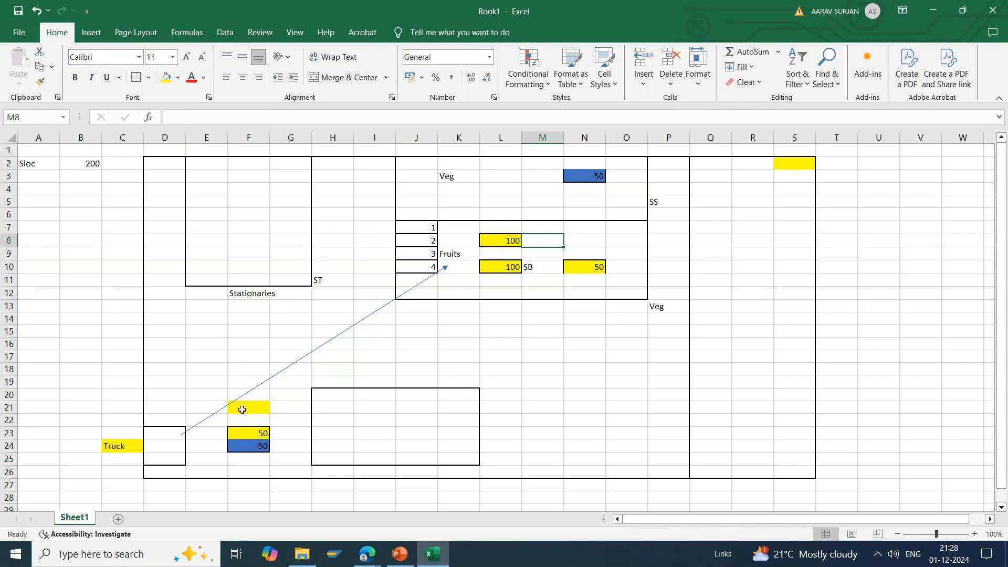
pyautogui.click(263, 421)
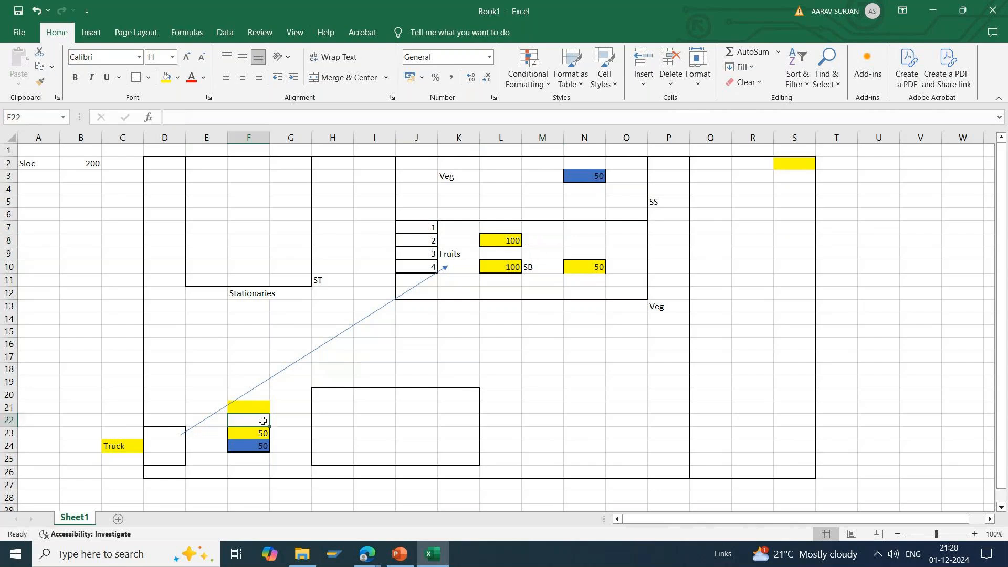
pyautogui.click(238, 194)
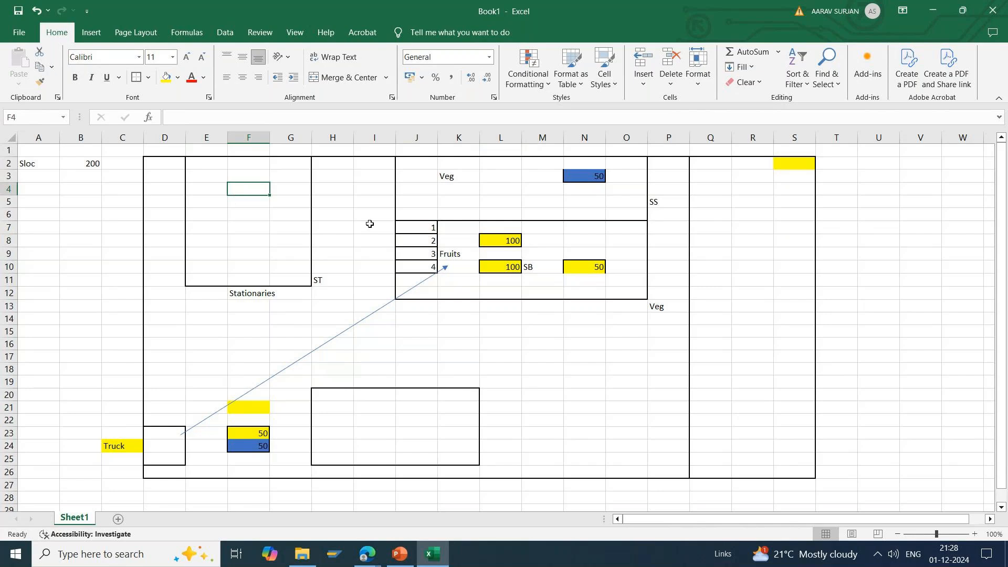
pyautogui.click(538, 306)
pyautogui.click(539, 322)
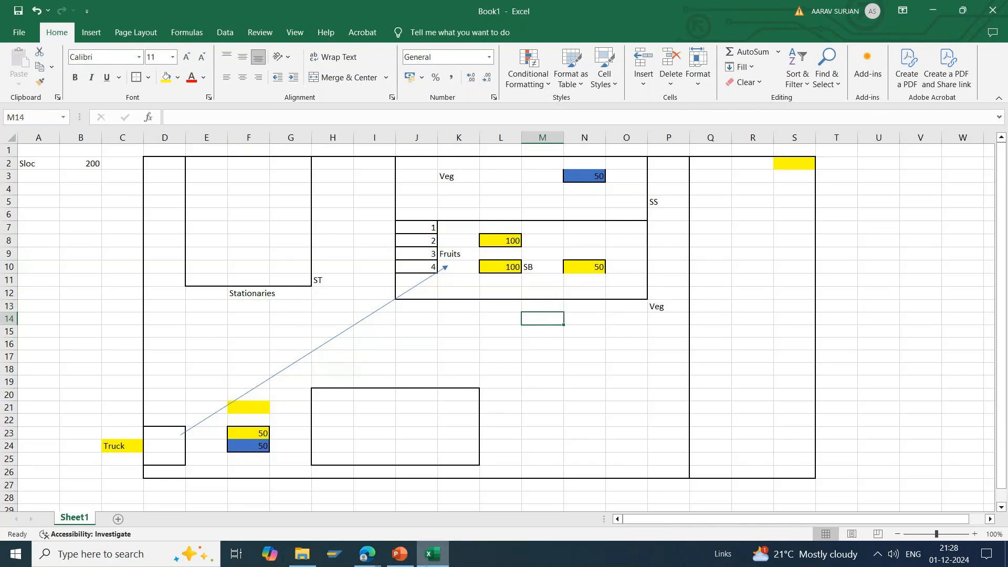
# Step: Switch to the SAP EWM Demo presentation in PowerPoint, start the slide show from slide 7 and advance to the Work Center Structure slide
pyautogui.click(399, 556)
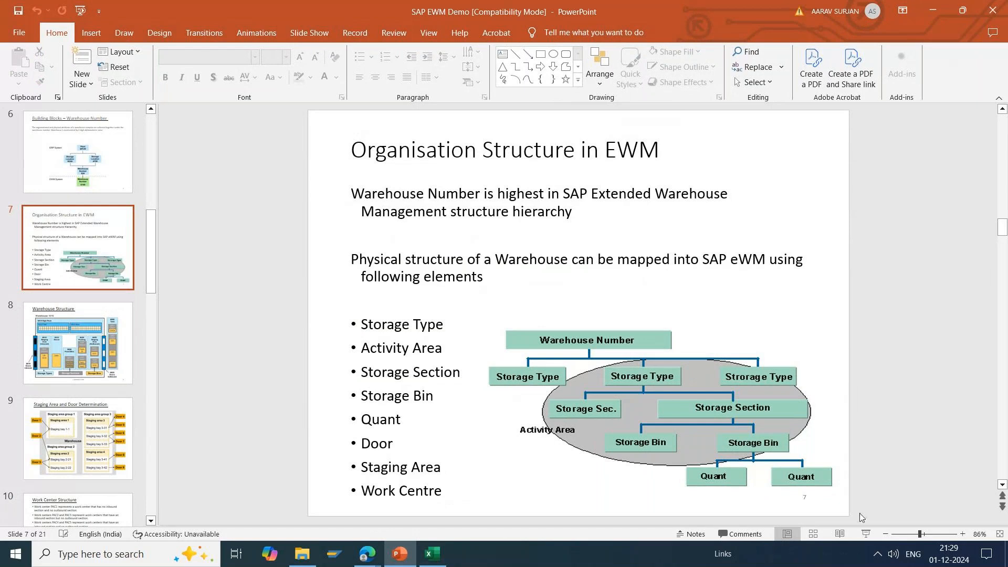
pyautogui.click(862, 534)
pyautogui.click(760, 430)
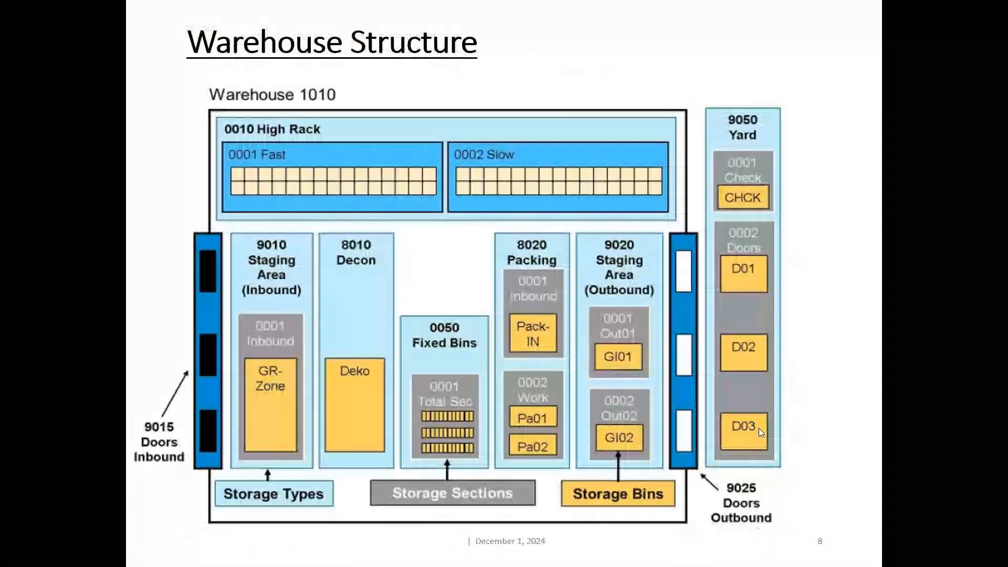
pyautogui.click(759, 430)
pyautogui.click(759, 429)
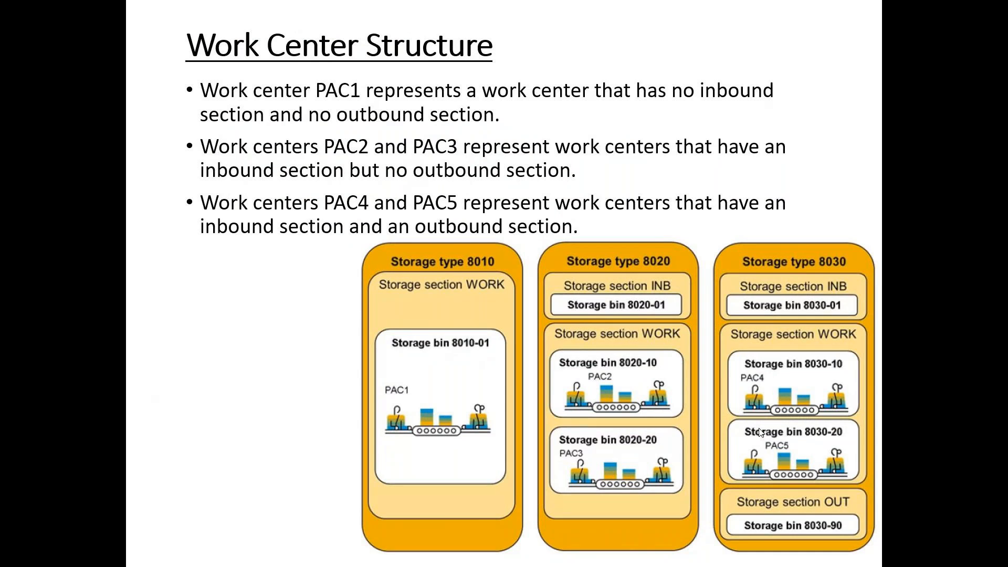
# Step: Leave the slide show for the Excel floor layout and compare the bordered box D23:D25 beside the truck with the stock in F23:F24
pyautogui.press('Escape')
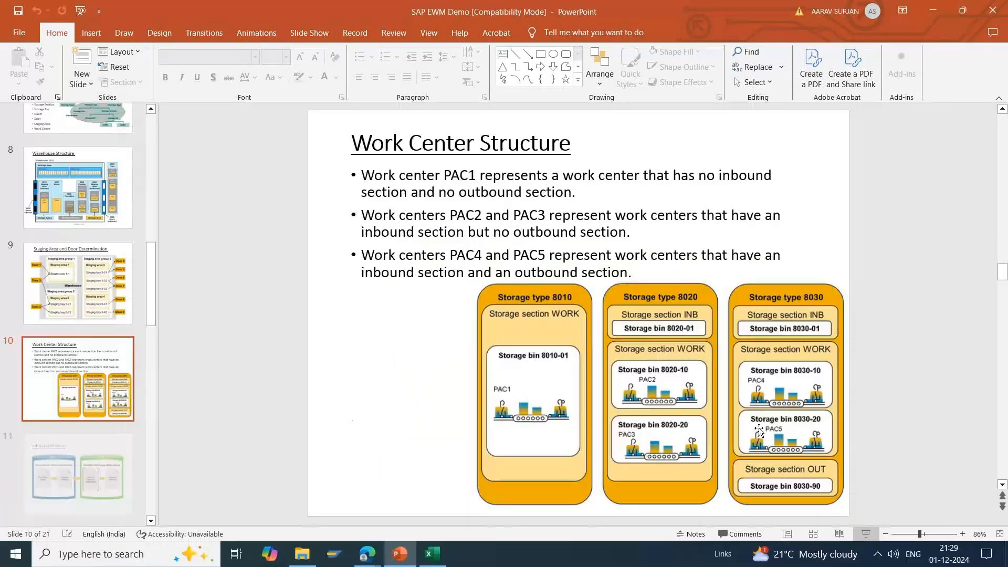
pyautogui.hotkey('alt', 'Tab')
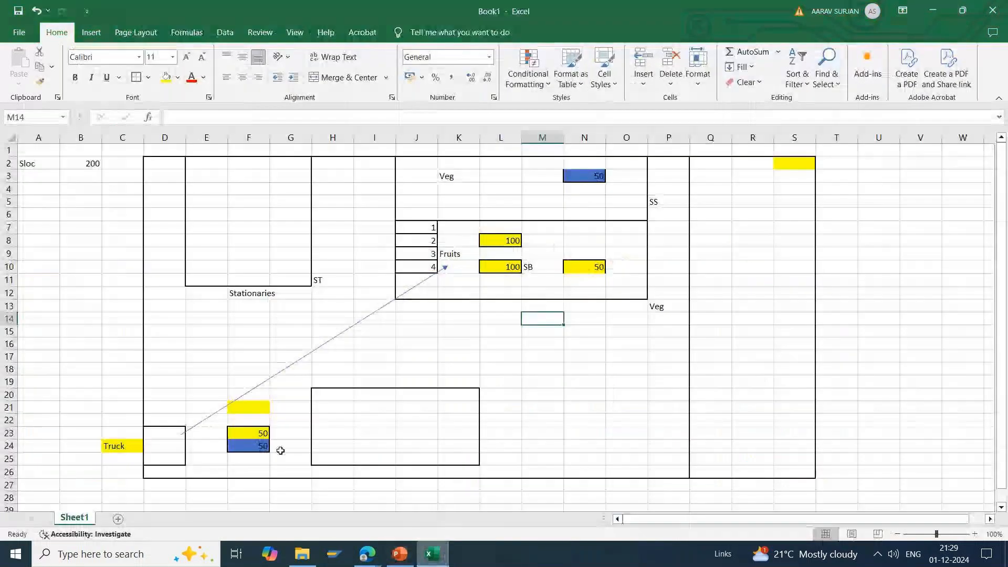
pyautogui.moveTo(238, 433); pyautogui.dragTo(242, 446)
pyautogui.moveTo(164, 421); pyautogui.dragTo(174, 471)
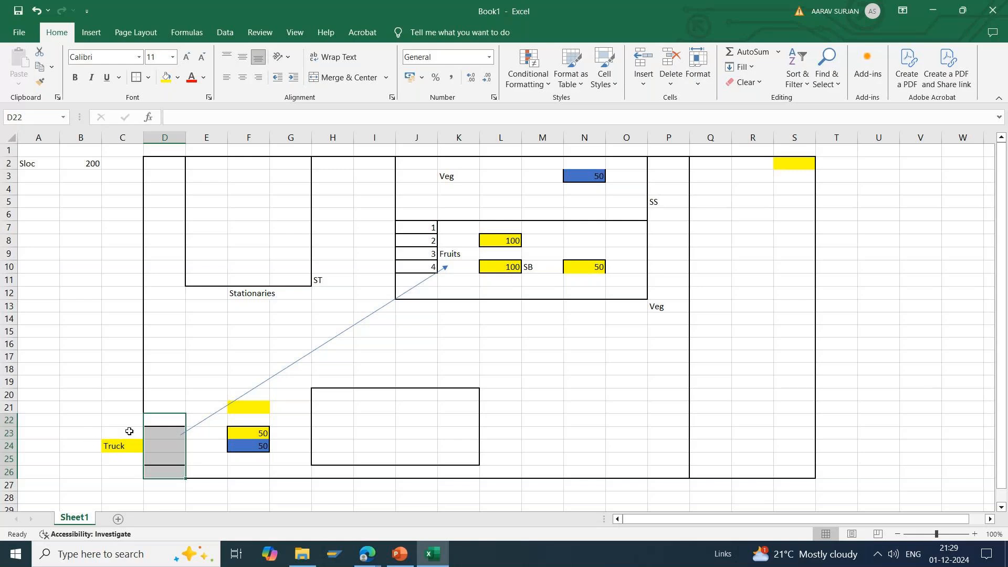
pyautogui.click(106, 431)
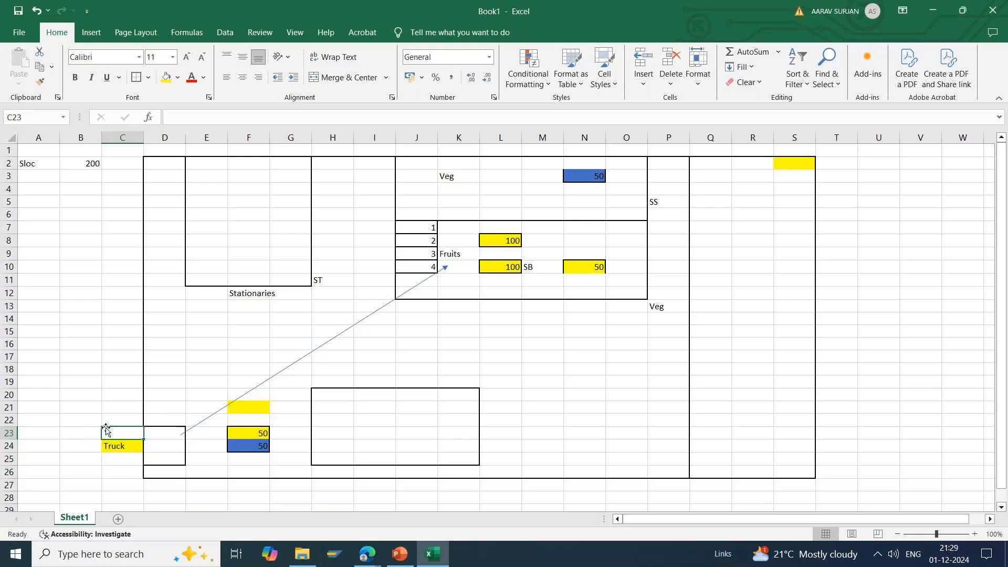
pyautogui.moveTo(251, 433); pyautogui.dragTo(251, 446)
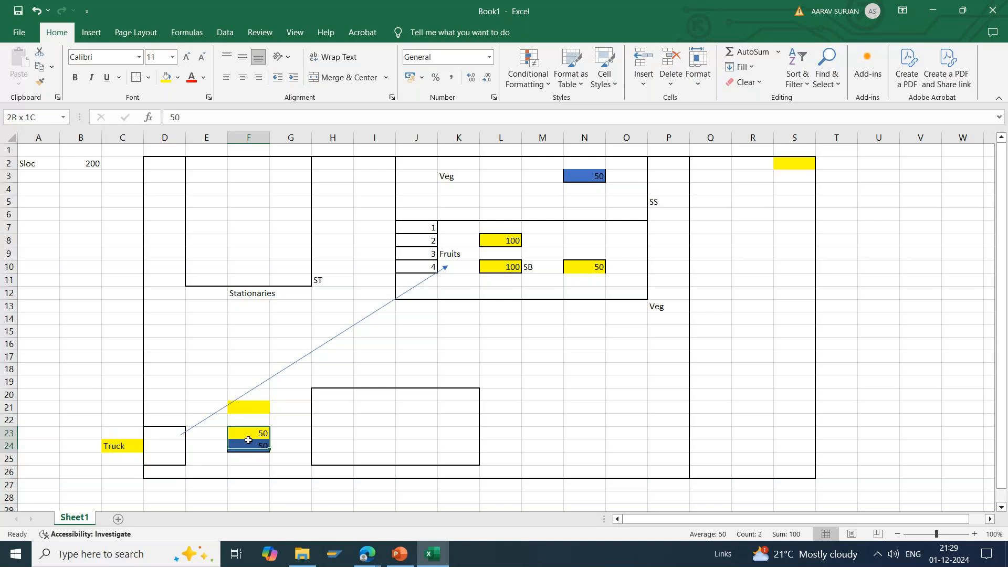
pyautogui.moveTo(162, 432); pyautogui.dragTo(164, 469)
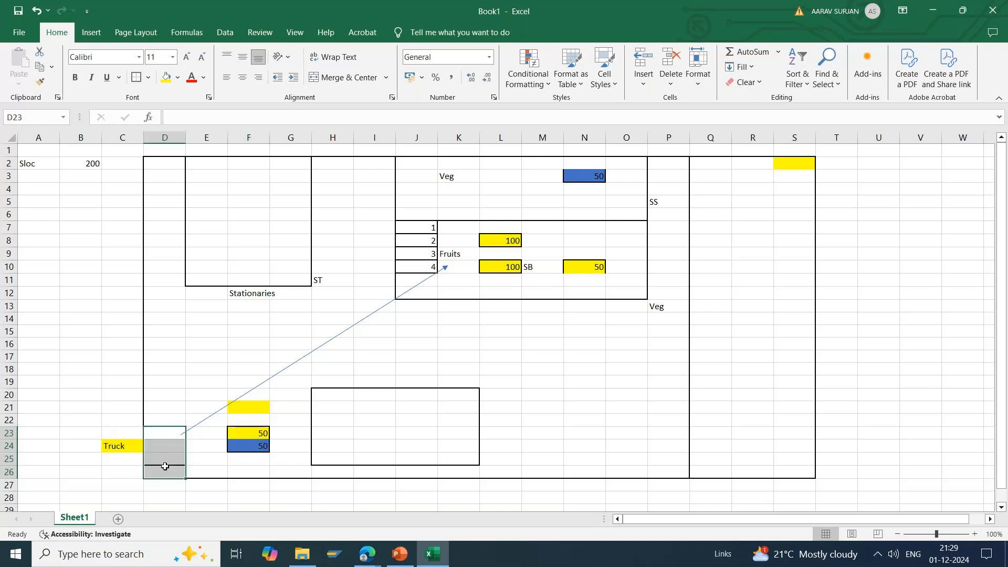
pyautogui.click(154, 432)
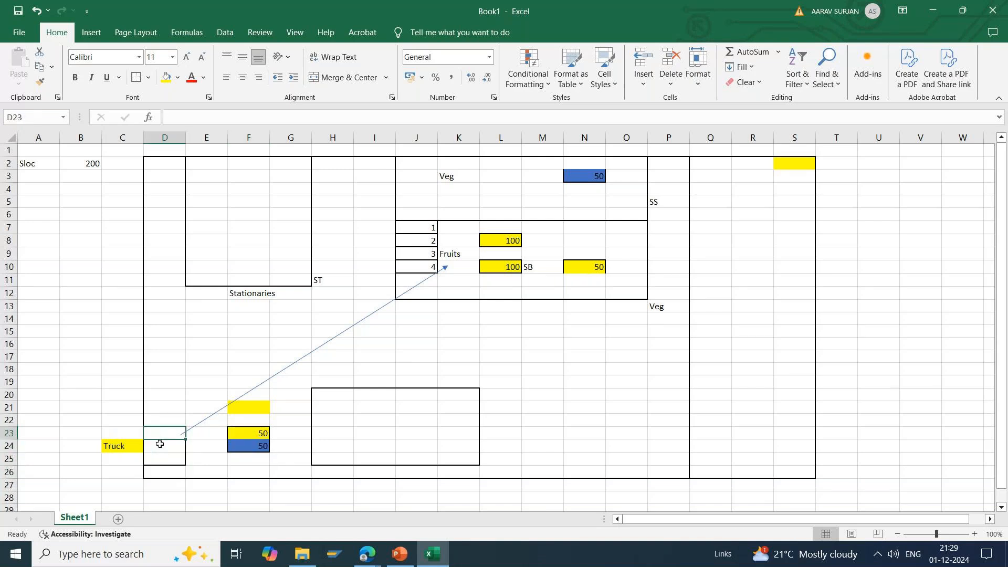
pyautogui.moveTo(159, 444); pyautogui.dragTo(163, 459)
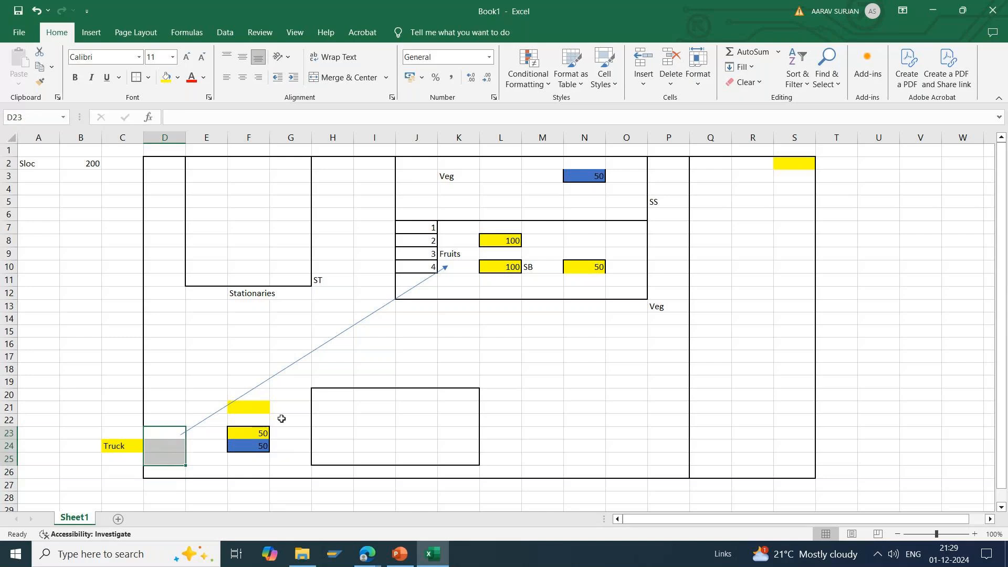
# Step: Compare yellow cell F21 with the Fruits stock in L10, and the stock in F23:F24 with the empty bordered area H20:K25
pyautogui.click(258, 410)
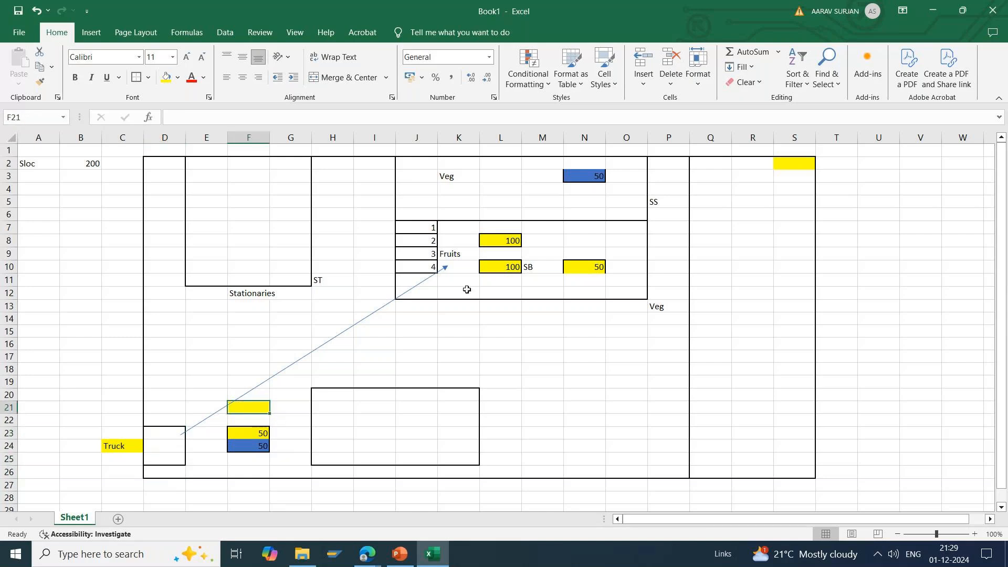
pyautogui.click(506, 266)
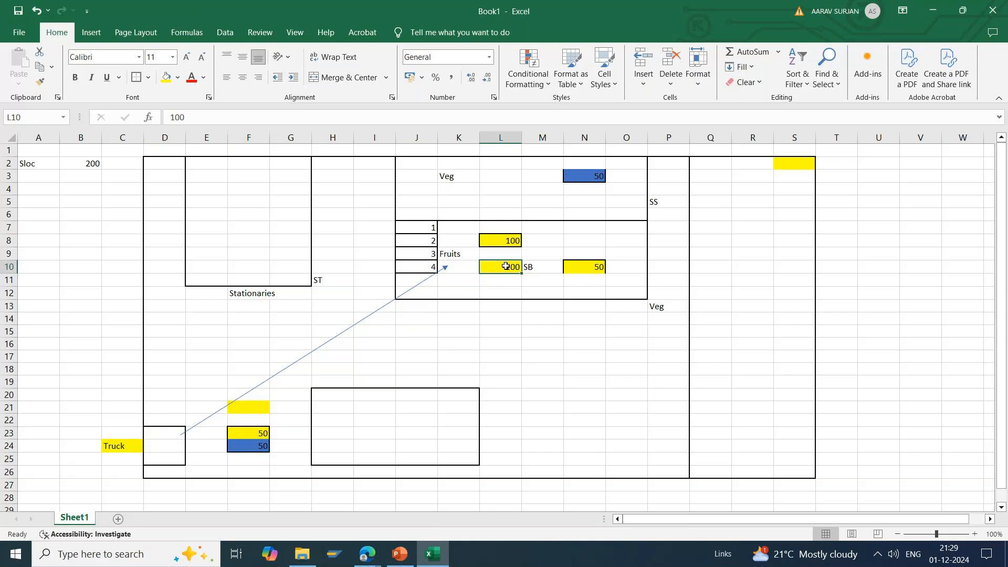
pyautogui.moveTo(242, 433); pyautogui.dragTo(244, 451)
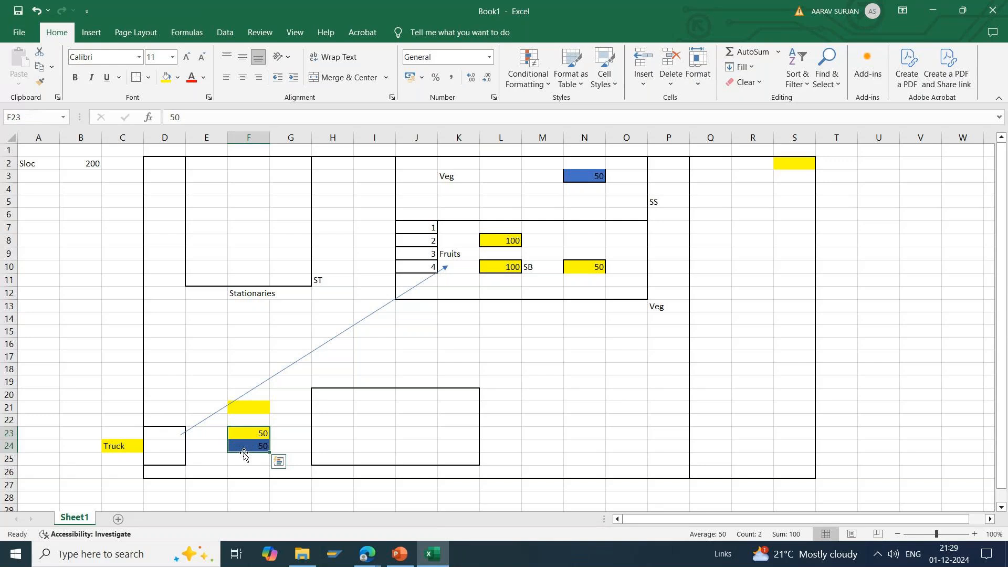
pyautogui.click(328, 394)
pyautogui.moveTo(328, 394); pyautogui.dragTo(461, 457)
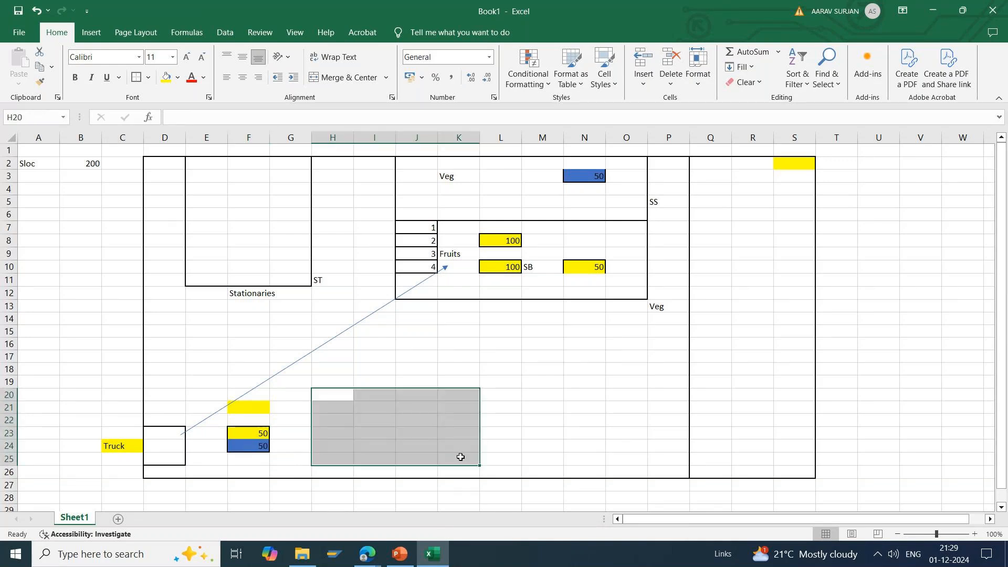
pyautogui.click(427, 445)
pyautogui.click(251, 408)
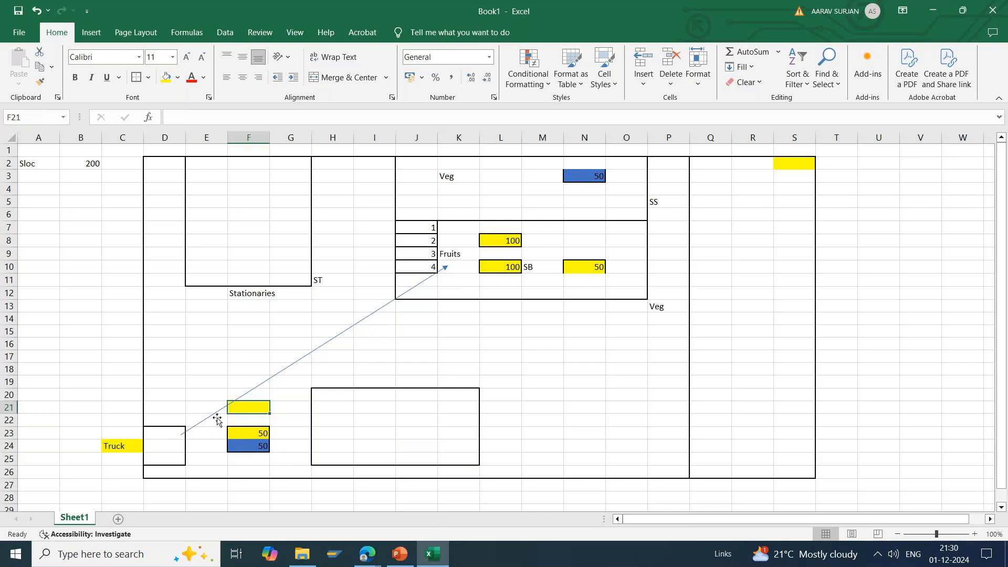
# Step: Examine the bordered box D23:D25 at the layout's edge together with cell C23 above the truck
pyautogui.click(163, 428)
pyautogui.moveTo(164, 428); pyautogui.dragTo(163, 457)
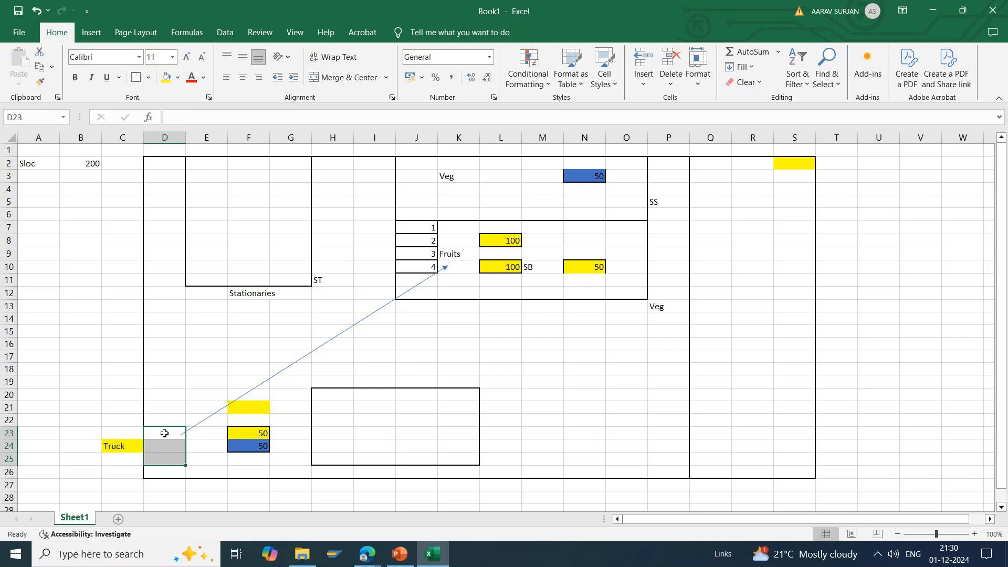
pyautogui.click(166, 435)
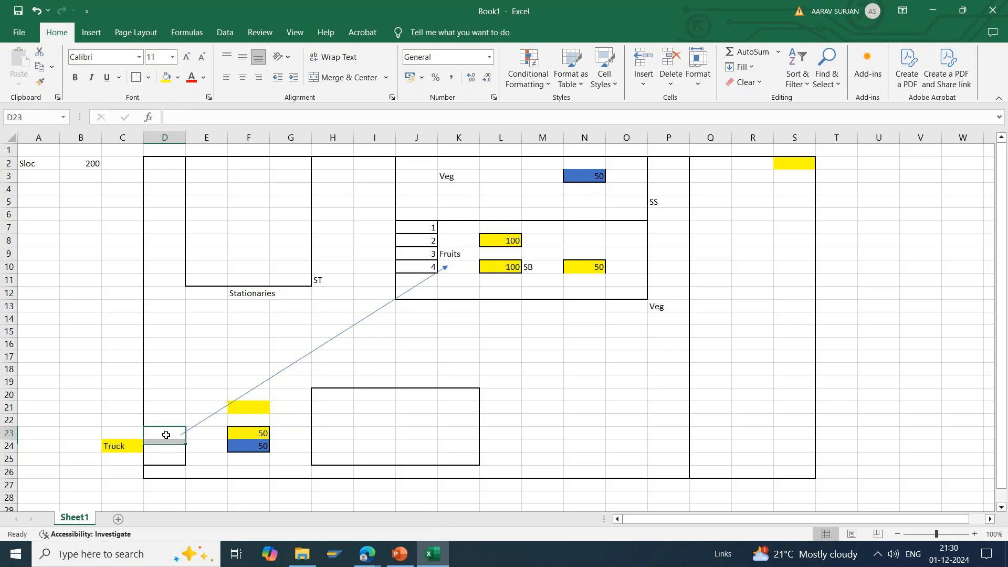
pyautogui.moveTo(166, 435); pyautogui.dragTo(166, 464)
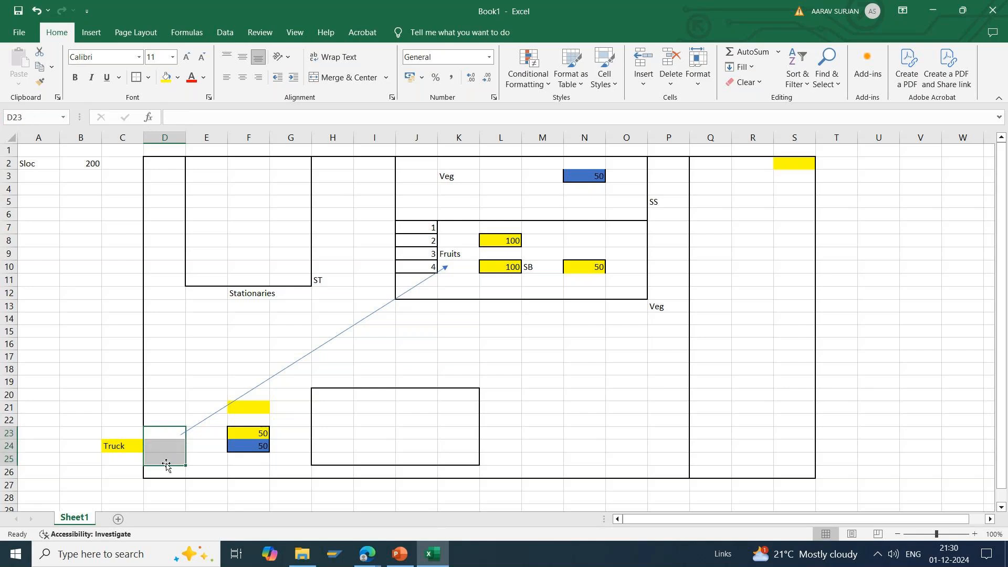
pyautogui.click(115, 431)
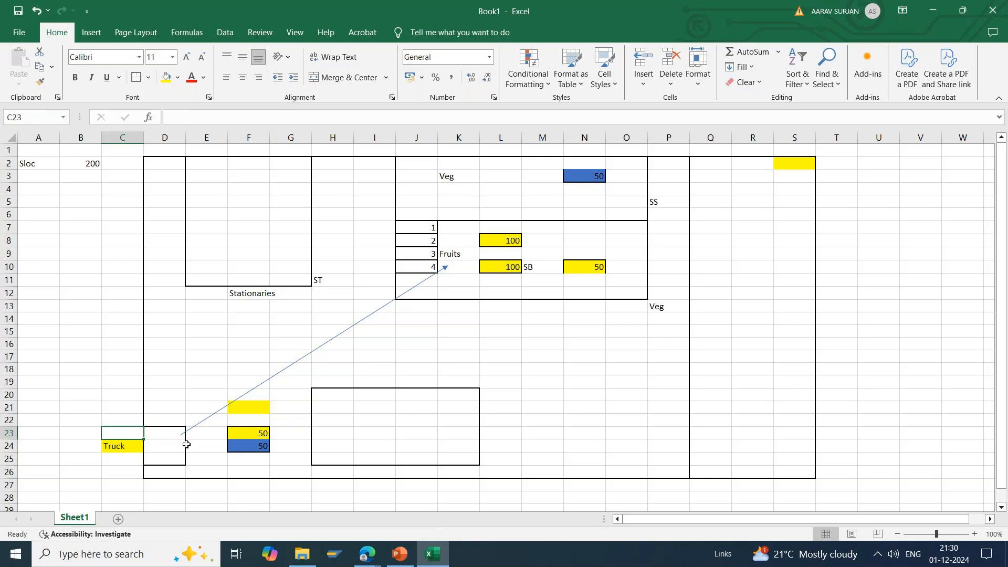
pyautogui.moveTo(162, 432); pyautogui.dragTo(166, 455)
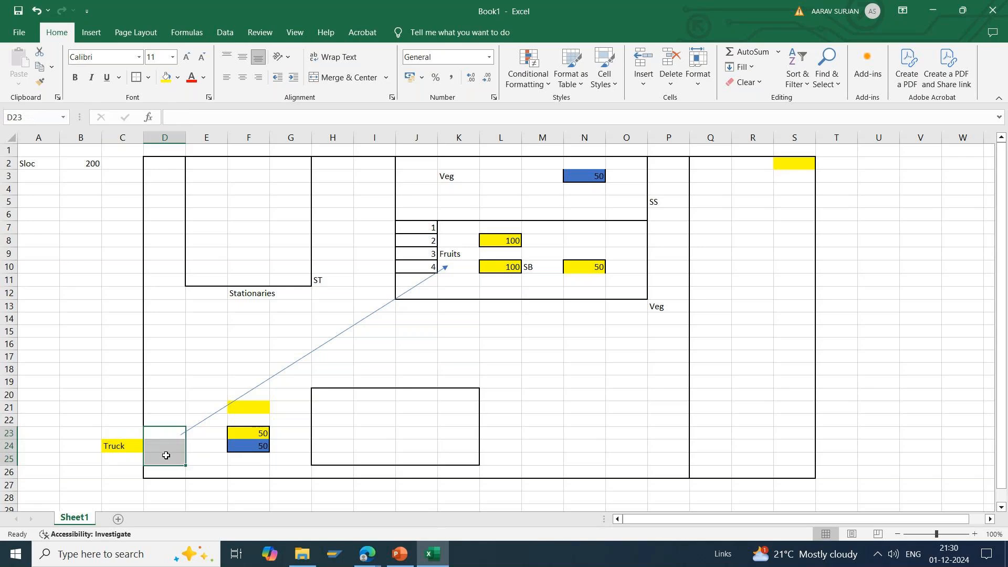
pyautogui.click(166, 455)
pyautogui.moveTo(158, 432); pyautogui.dragTo(161, 464)
pyautogui.moveTo(160, 465); pyautogui.dragTo(114, 446)
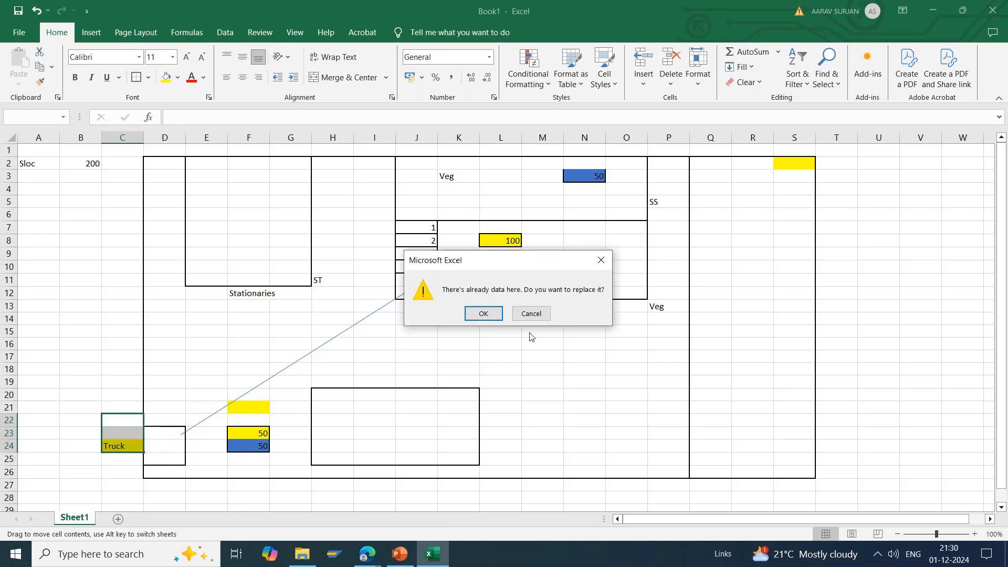
pyautogui.press('Escape')
pyautogui.click(213, 443)
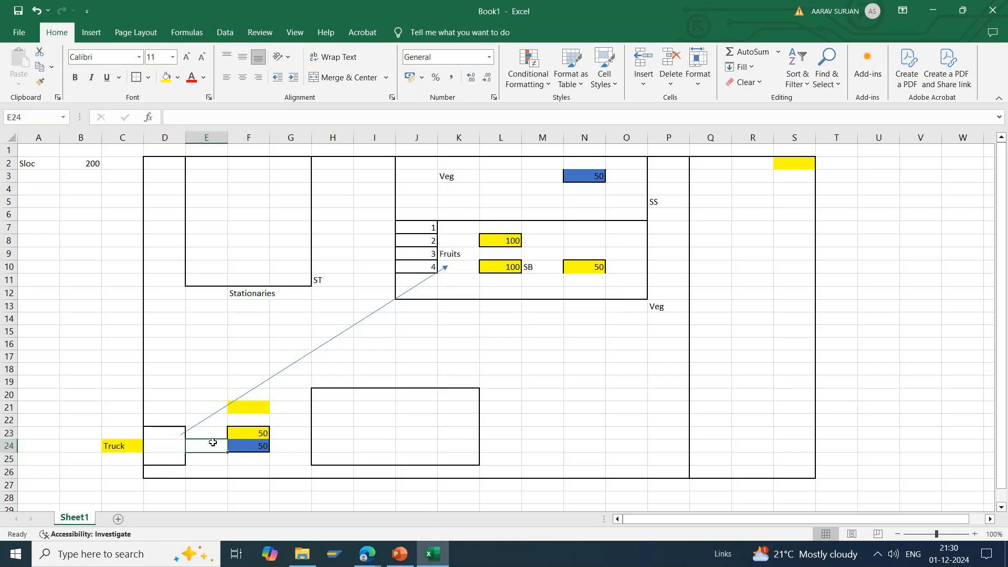
# Step: Trace the goods path from Truck cell C24 through box D23:D25 and stock F23:F24 to the bordered area H20:K25
pyautogui.click(115, 445)
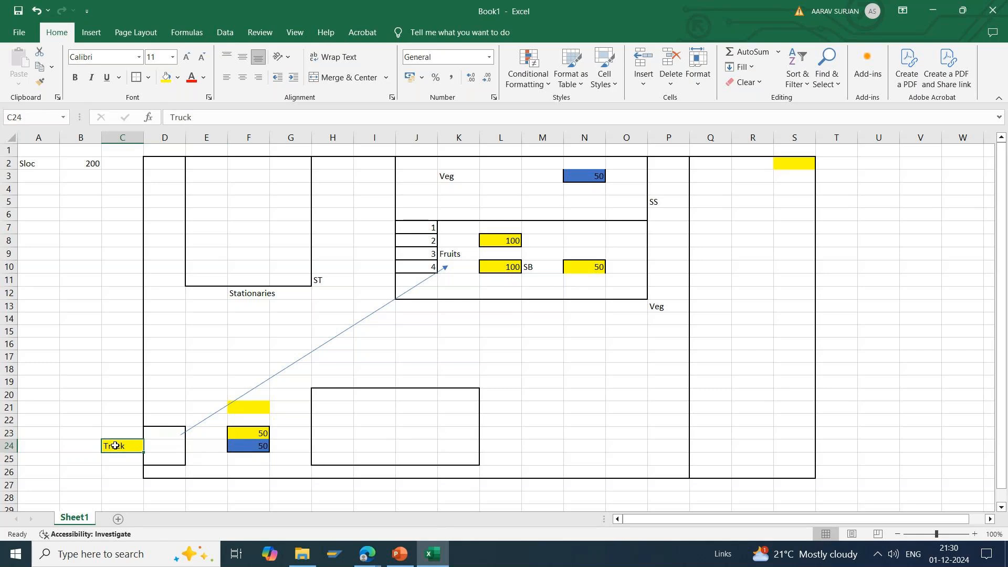
pyautogui.click(161, 431)
pyautogui.moveTo(161, 431); pyautogui.dragTo(162, 470)
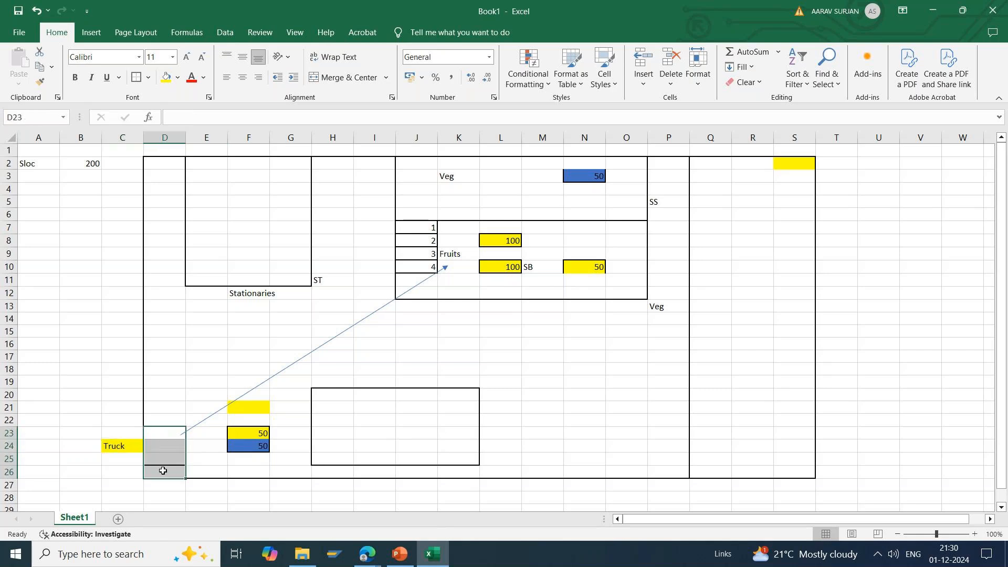
pyautogui.click(134, 450)
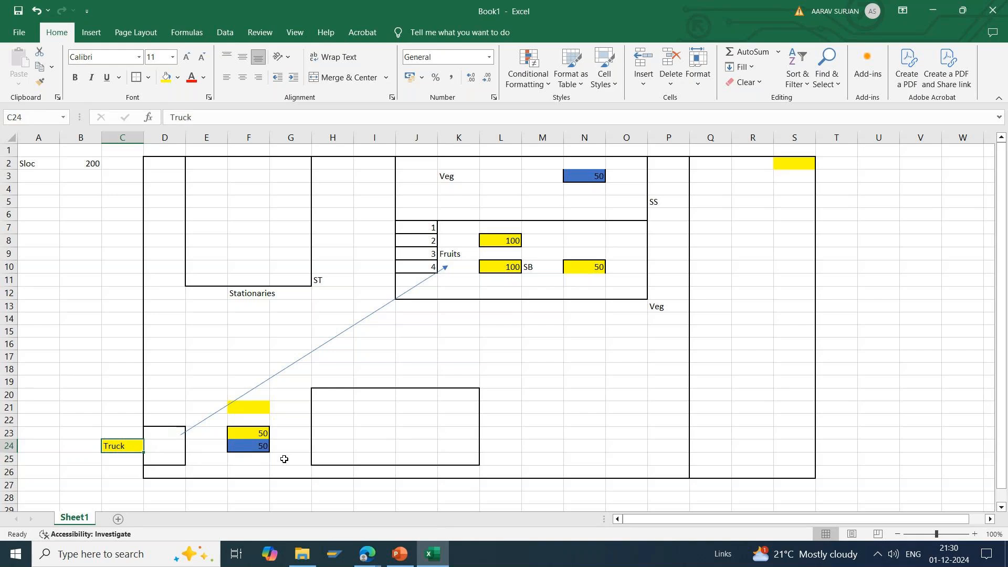
pyautogui.moveTo(156, 433); pyautogui.dragTo(154, 461)
pyautogui.moveTo(247, 430); pyautogui.dragTo(246, 453)
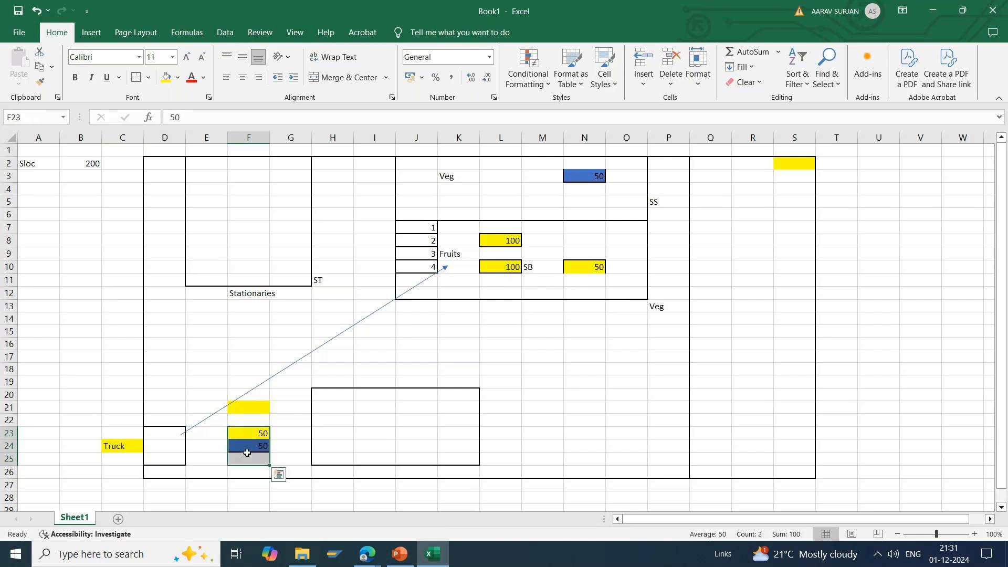
pyautogui.click(323, 393)
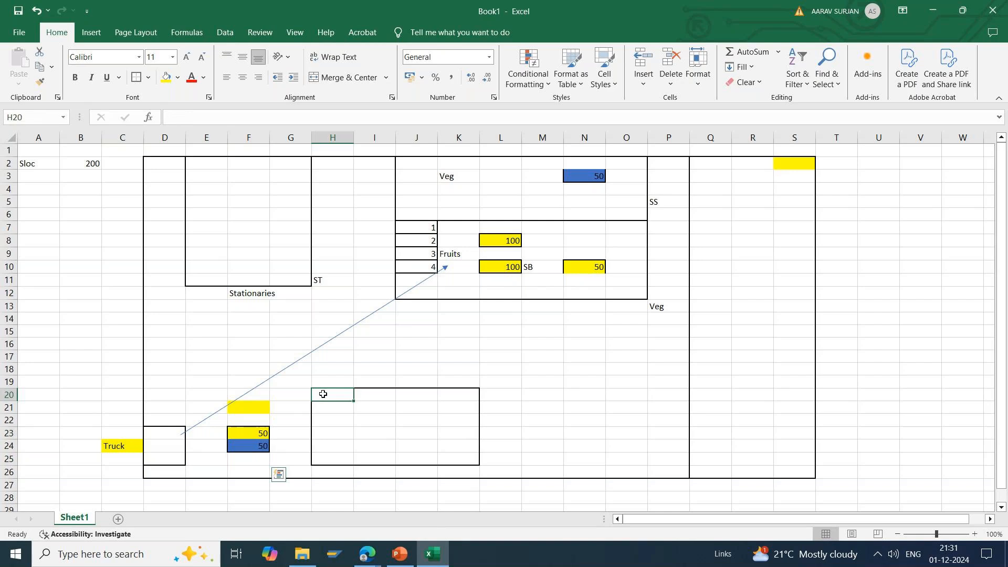
pyautogui.moveTo(323, 394); pyautogui.dragTo(464, 461)
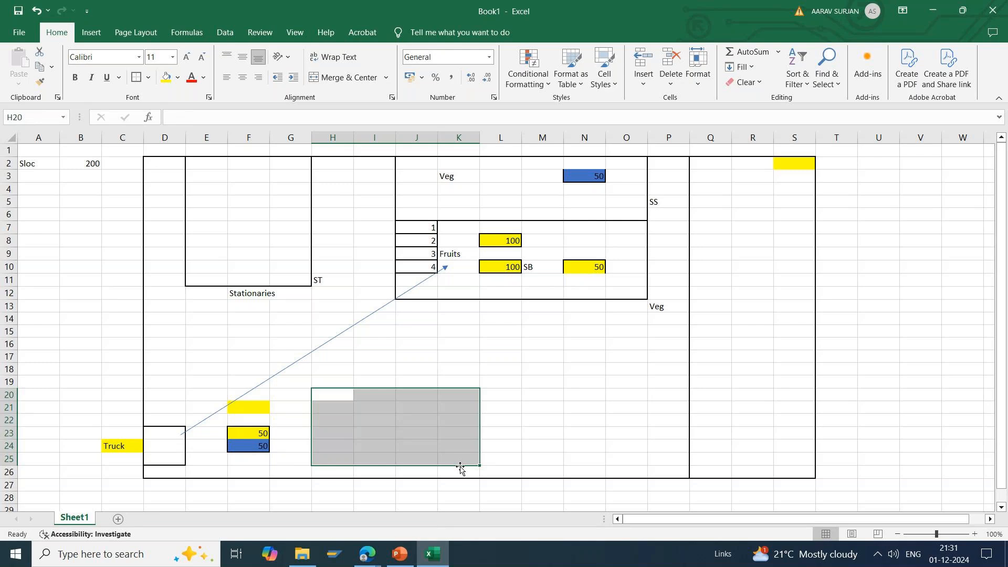
# Step: Switch to the SAP EWM Demo presentation in PowerPoint, resume the slide show from slide 10 and advance to the Inbound Process slide
pyautogui.click(399, 554)
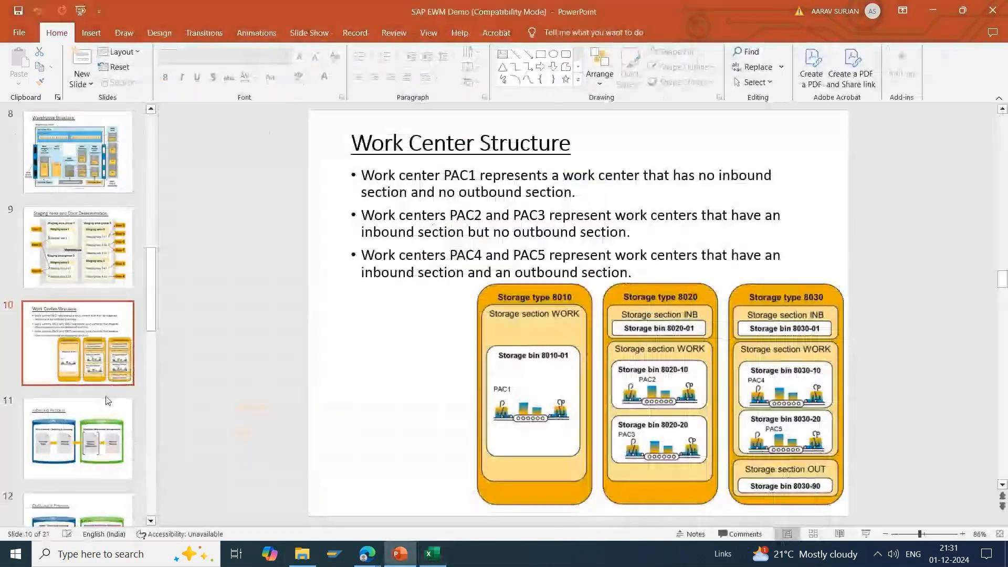
pyautogui.click(867, 534)
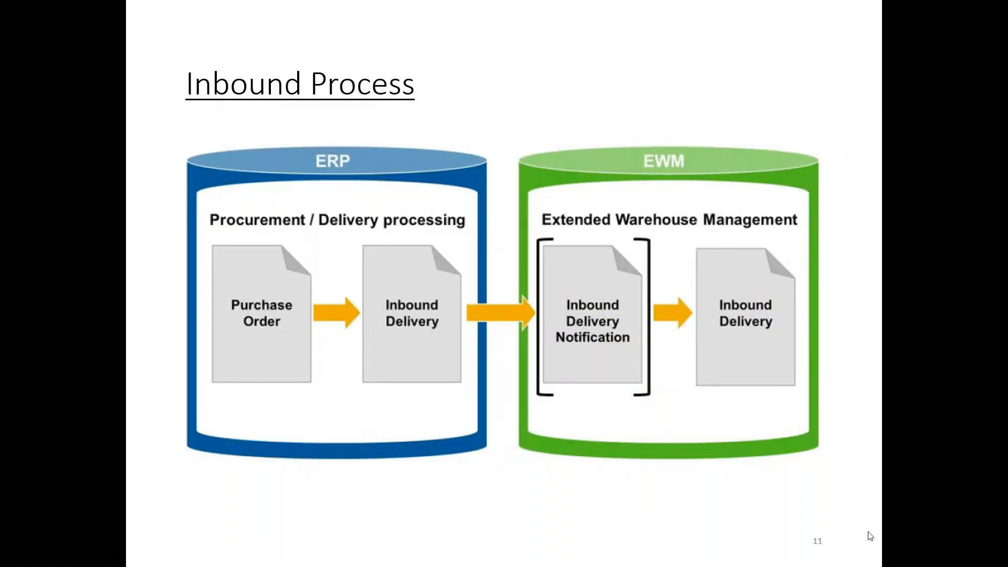